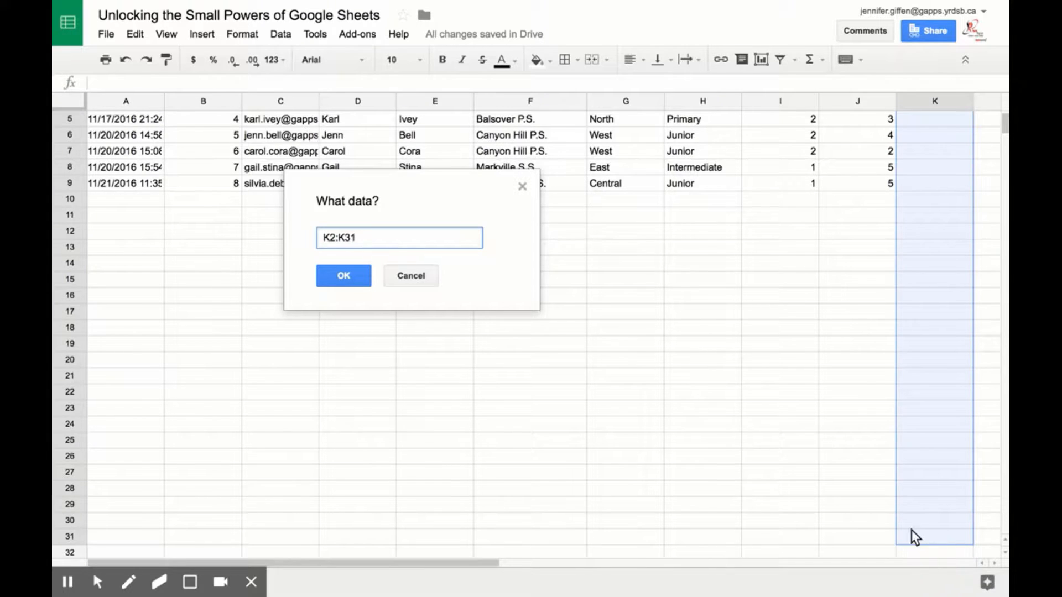
- Confirm K2:K31 as the data validation range and set its criteria to List of items
left_click(353, 278)
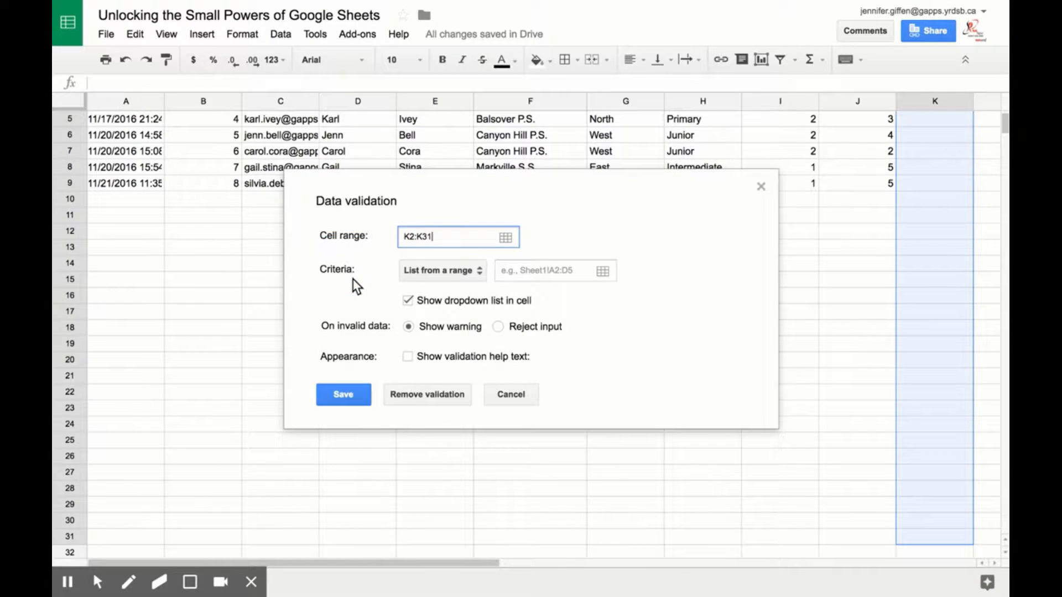
left_click(480, 271)
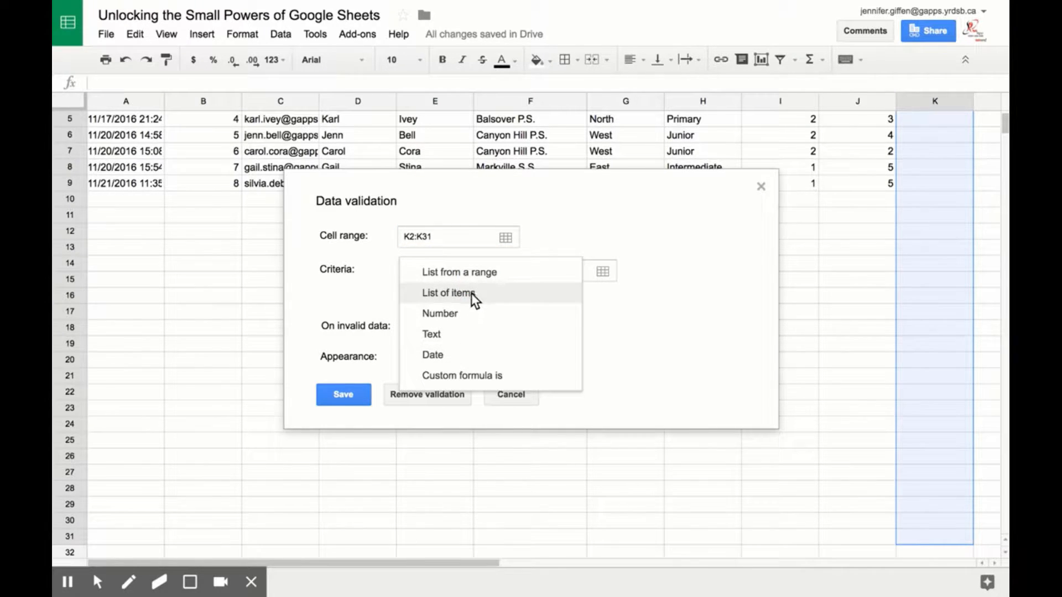
left_click(471, 293)
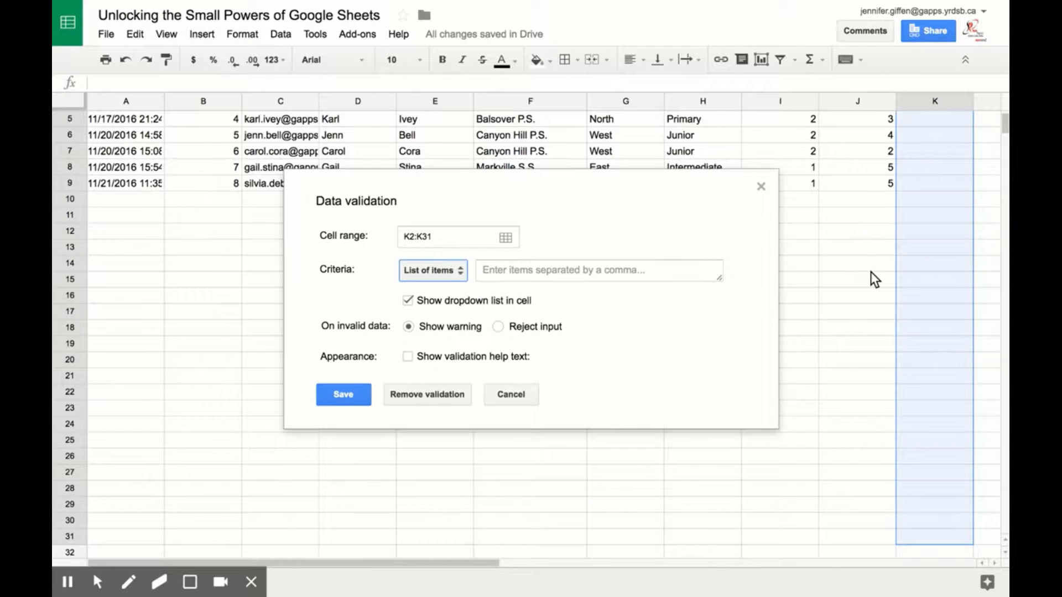
scroll(871, 271, "down", 1)
scroll(870, 271, "up", 3)
- Enter Lactose Free, Vegetarian, Kosher as the allowed items and save the validation rule
left_click(551, 271)
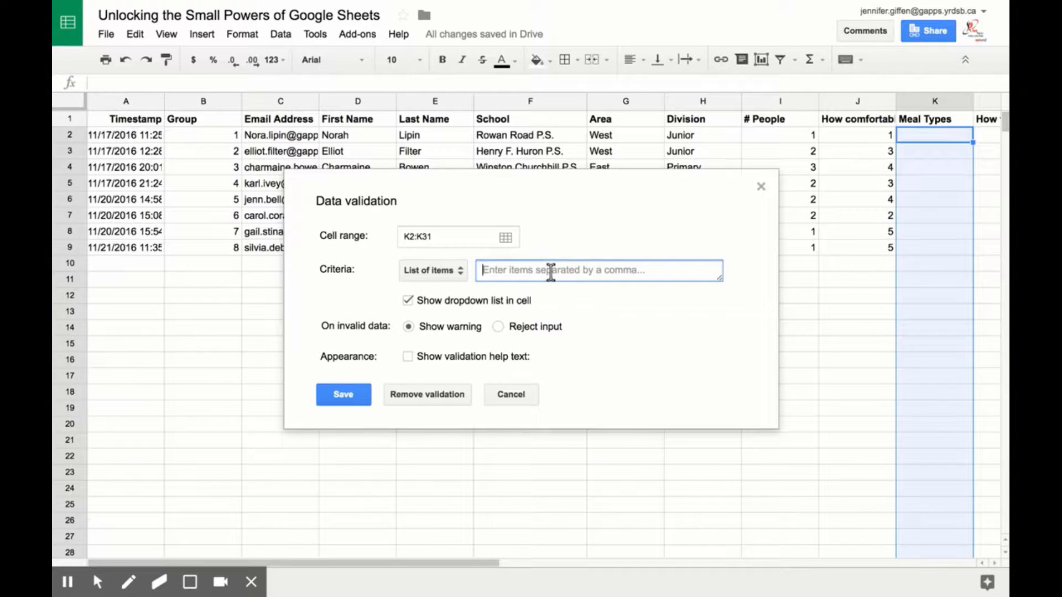
type("LActos")
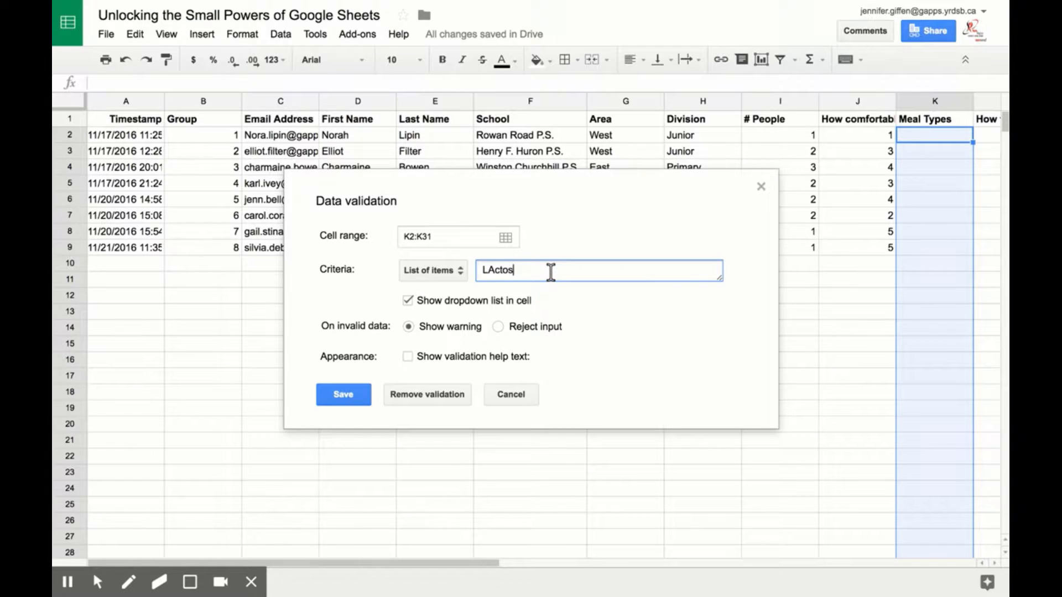
type("e Free")
key("Home")
key("Right")
key("Right")
key("BackSpace")
type("a")
key("End")
type(", Ver")
key("BackSpace")
key("BackSpace")
type("egetarian, KOshe")
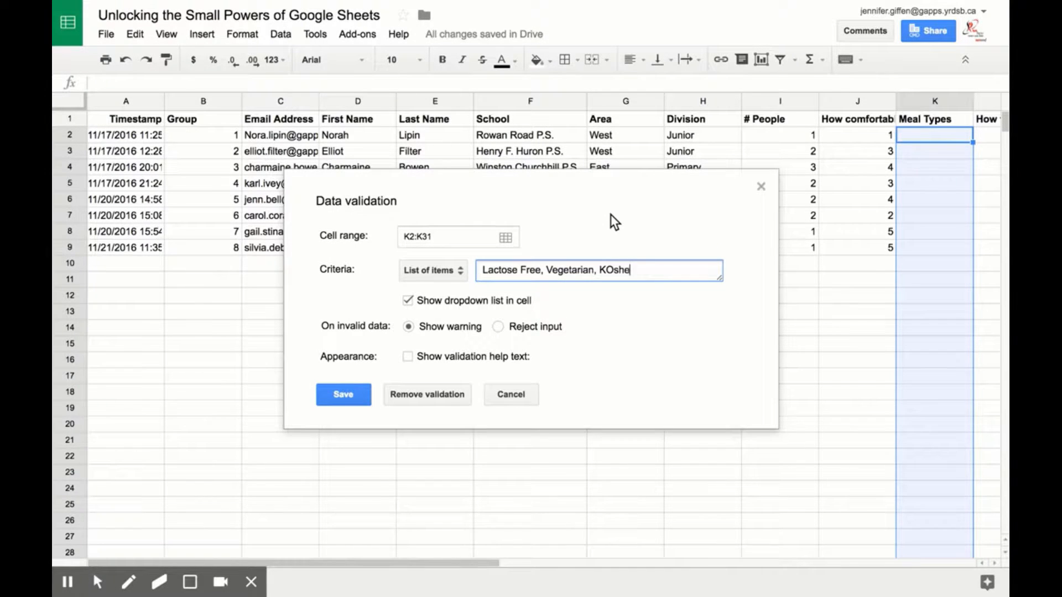
type("r")
key("Left")
key("Left")
key("Left")
key("Left")
key("BackSpace")
type("o")
left_click(355, 391)
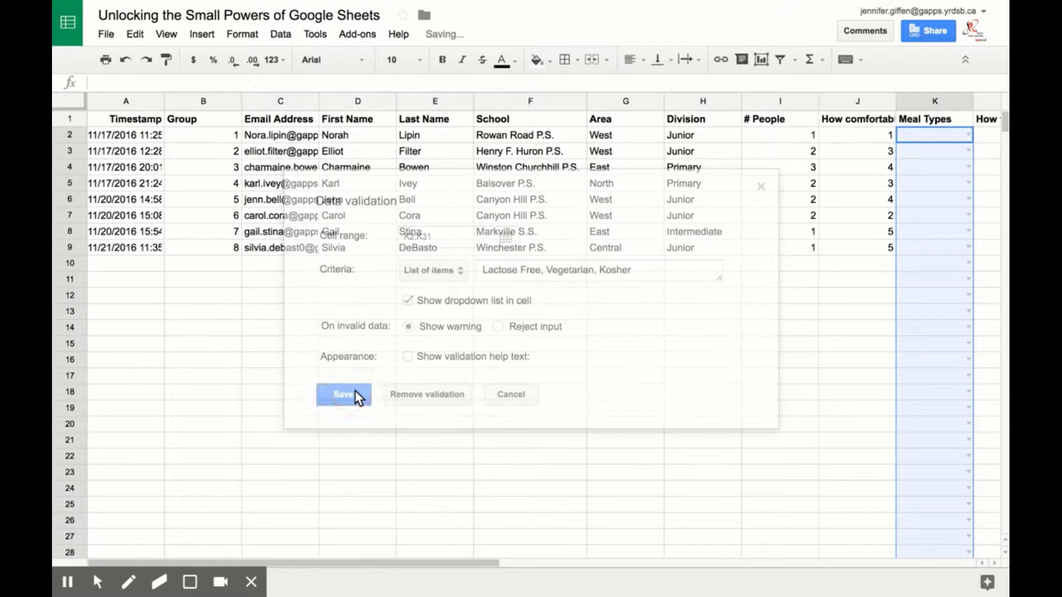
- Choose Vegetarian from the Meal Types dropdown lists in cells K2 and K4
left_click(967, 134)
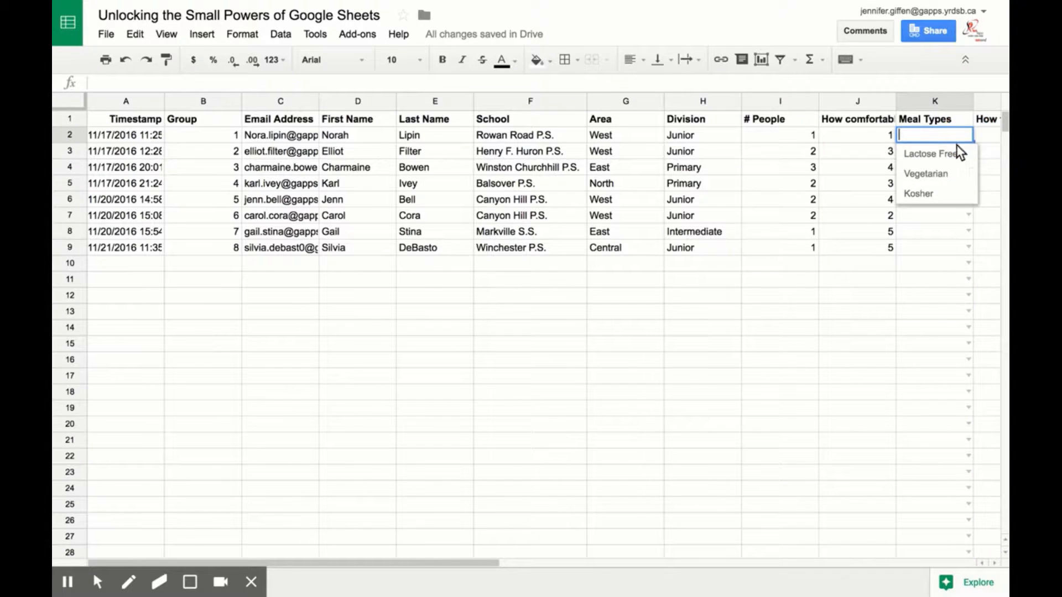
left_click(944, 175)
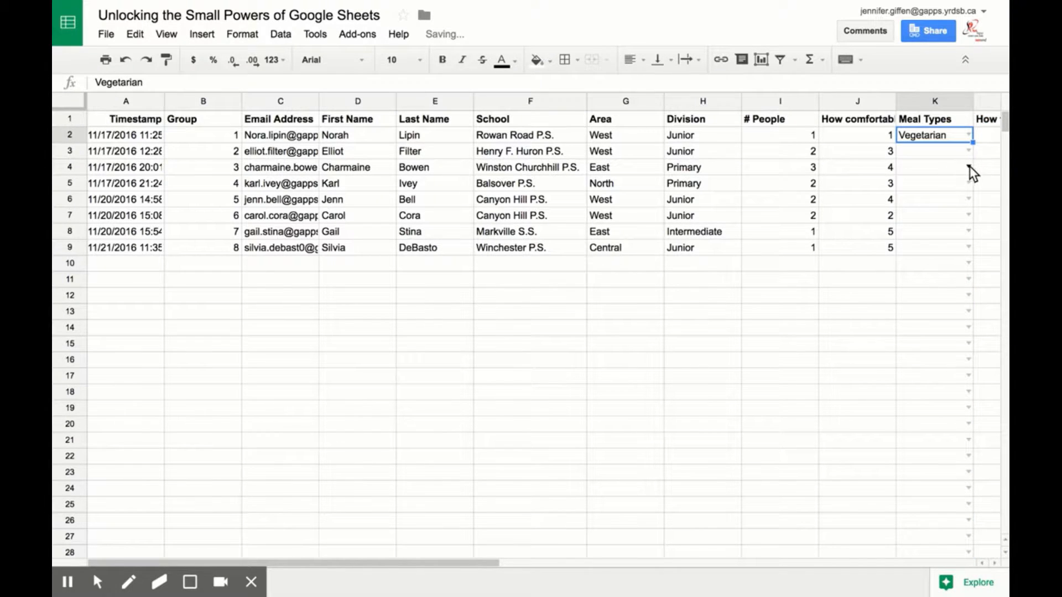
left_click(968, 167)
left_click(944, 199)
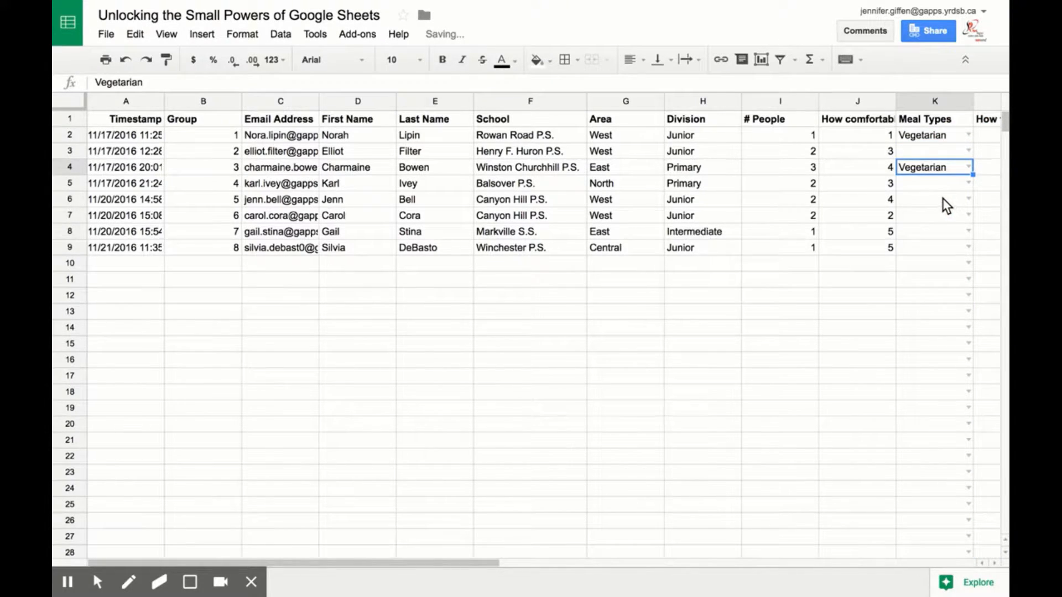
- Enter the unlisted meal type Halal in cell K6 to test the validation rule
left_click(941, 200)
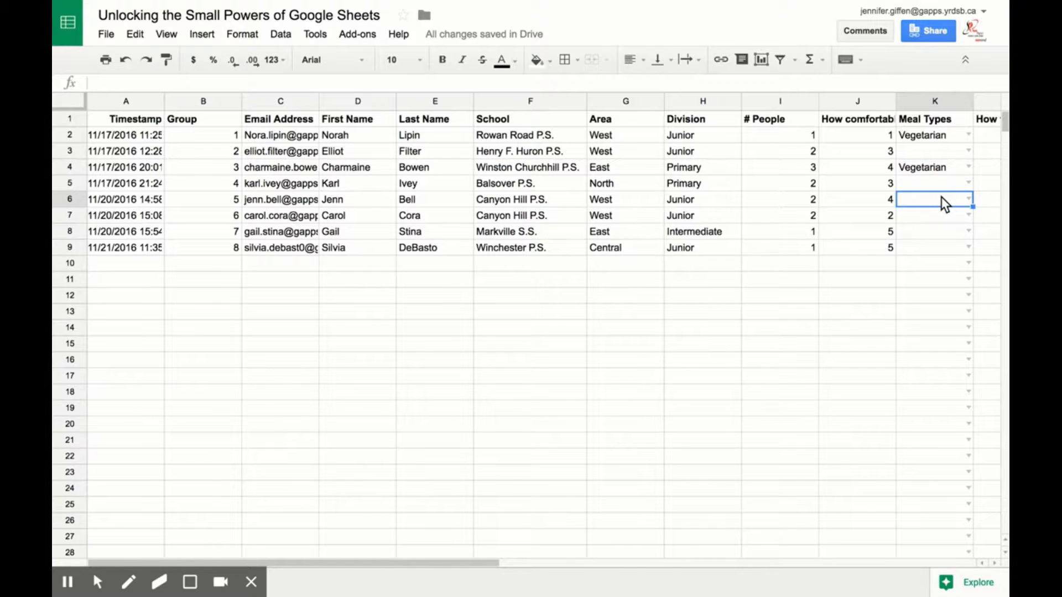
type("Halal")
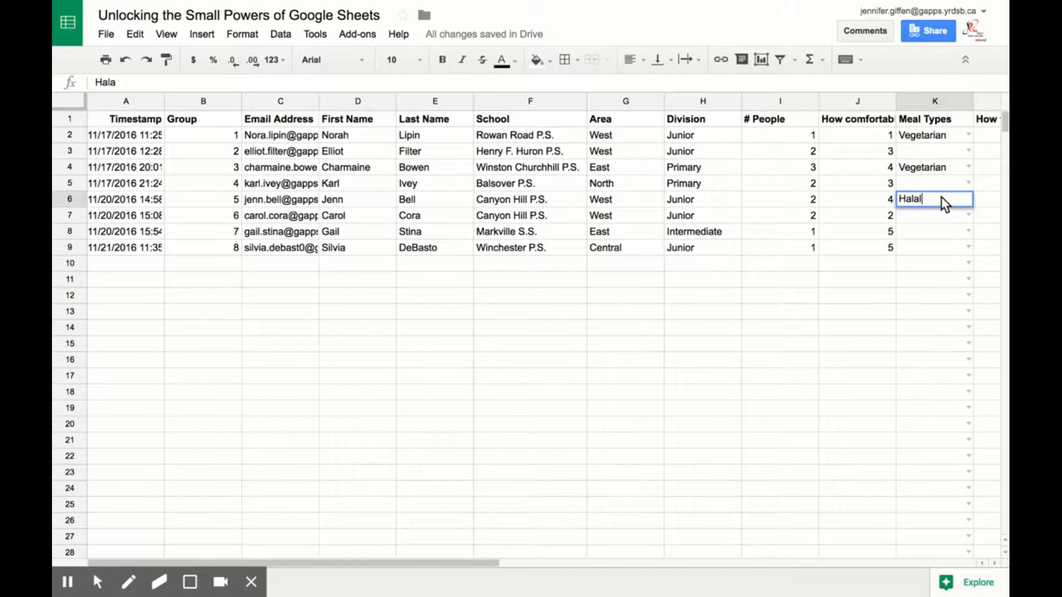
key("Return")
mouse_move(972, 197)
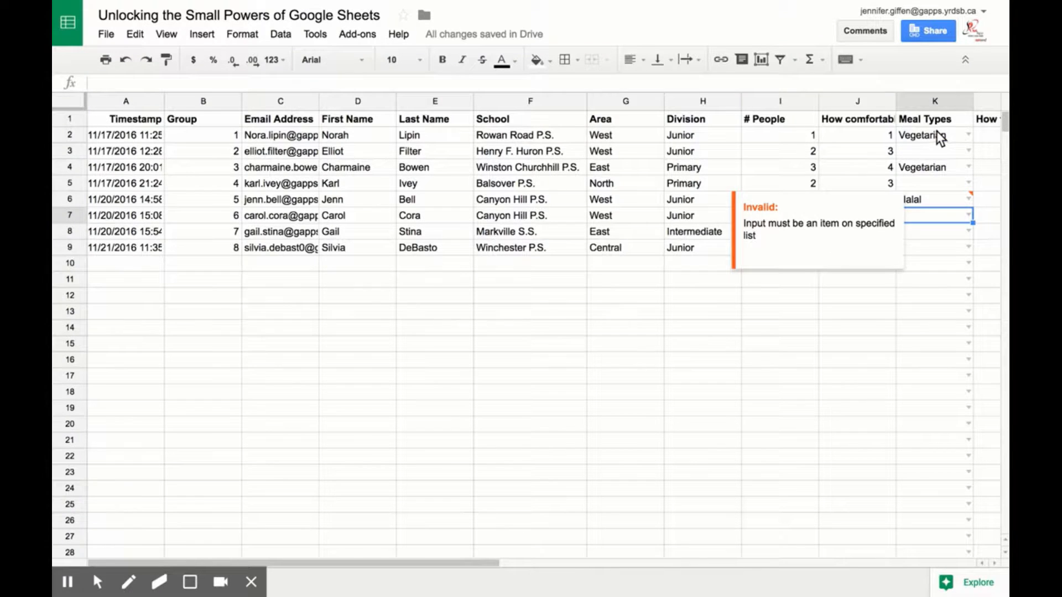
- Change the validation of K2:K31 to reject input on invalid data and save the rule
left_click_drag(937, 138, 922, 450)
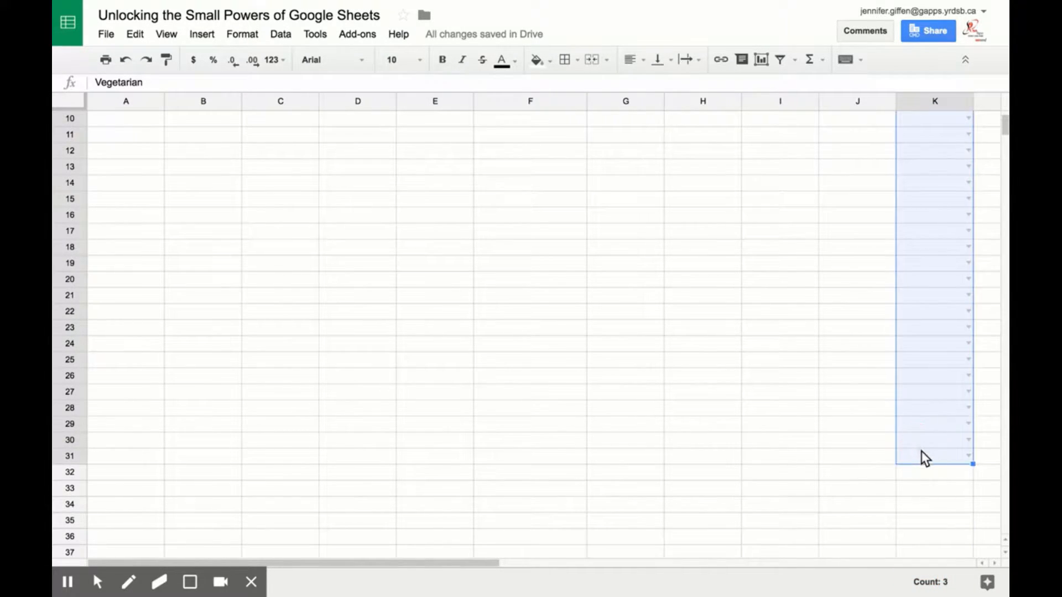
left_click(282, 34)
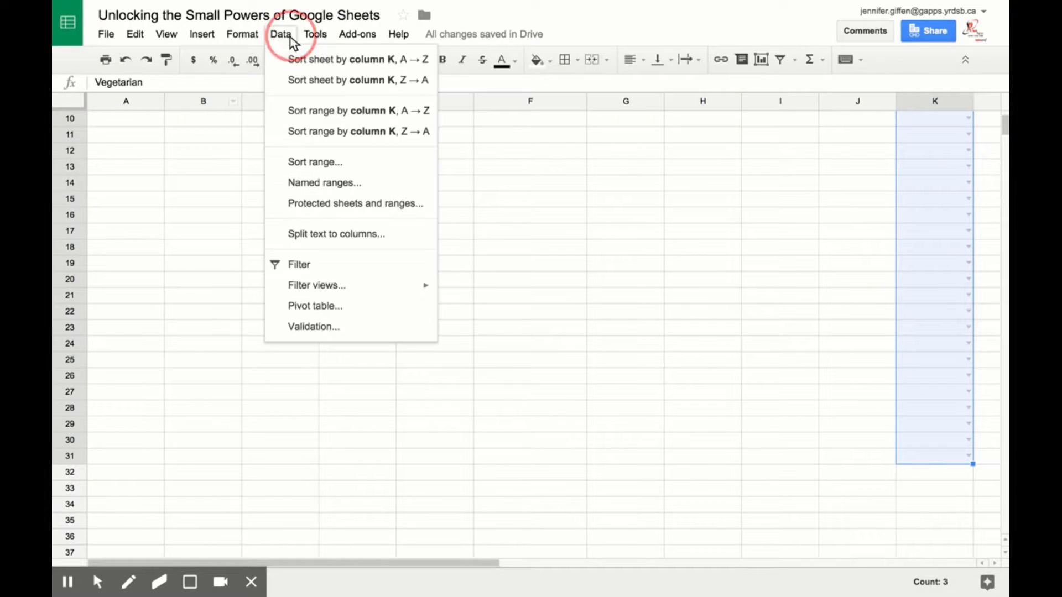
left_click(317, 325)
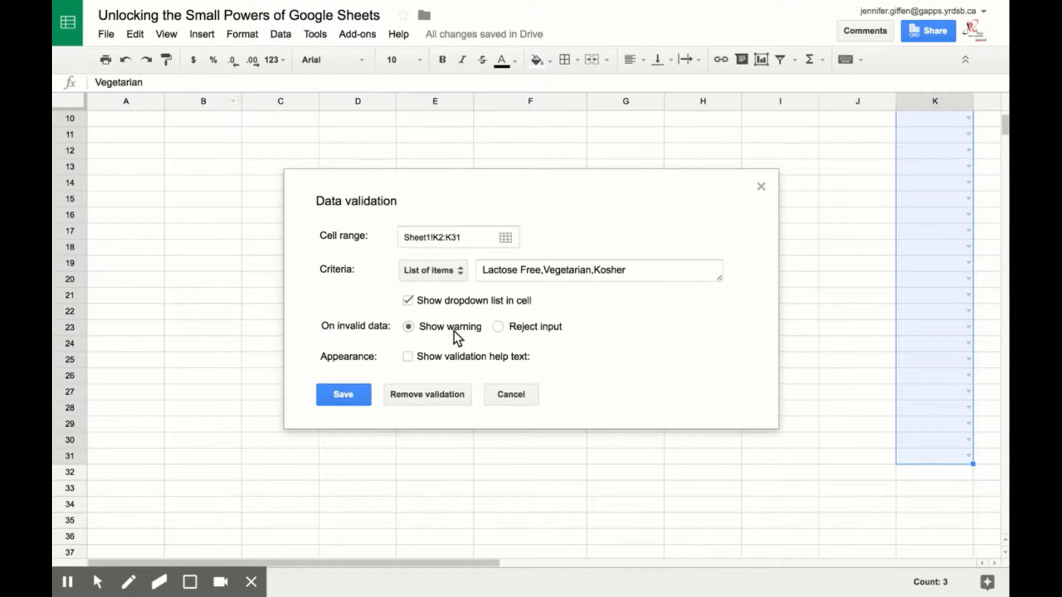
left_click(499, 328)
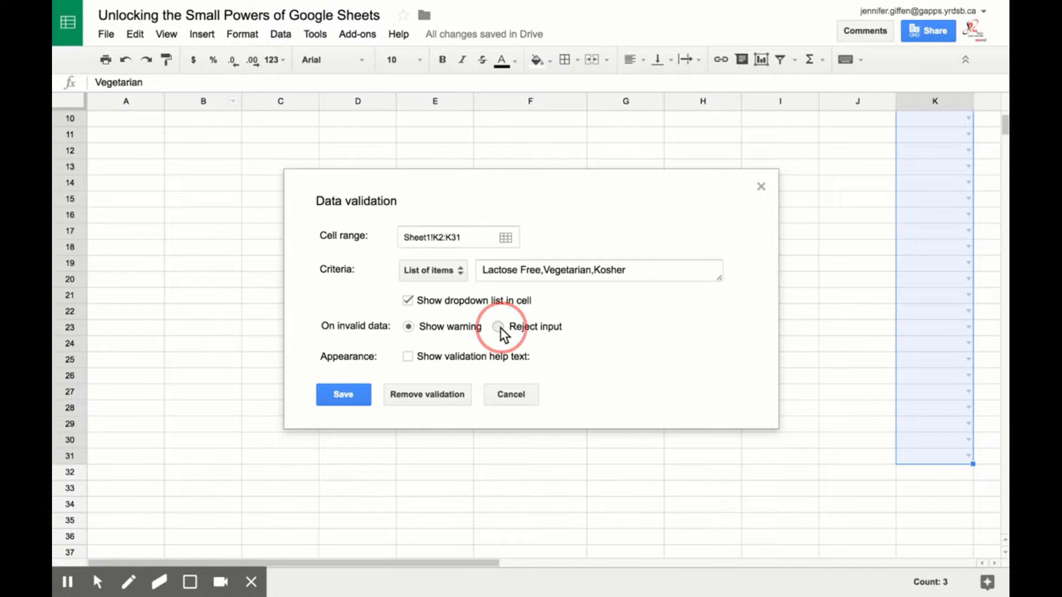
left_click(357, 395)
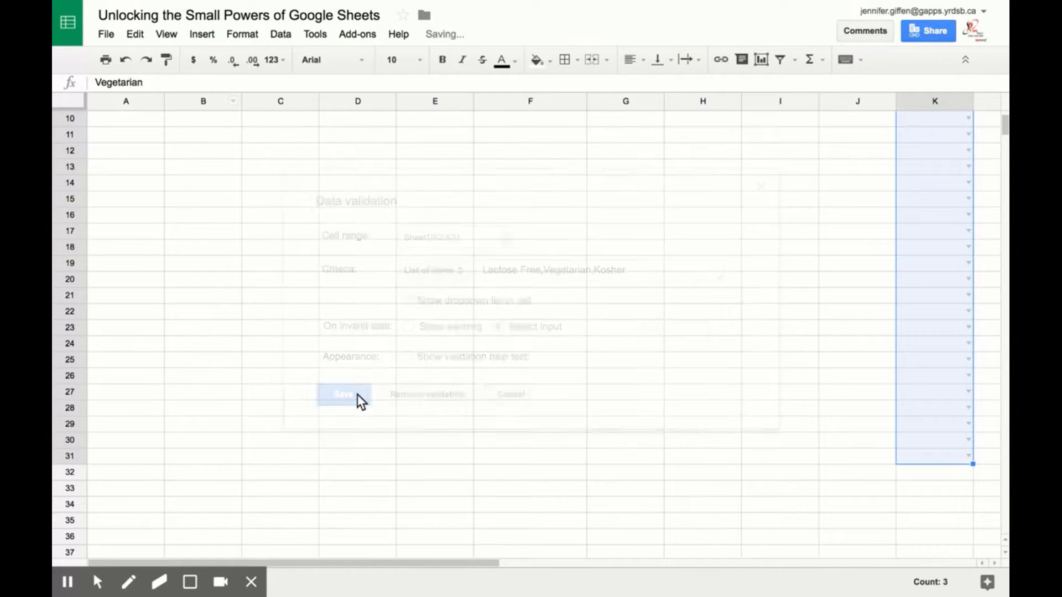
- Delete the Halal entry from cell K6 in the Meal Types column
scroll(821, 298, "up", 3)
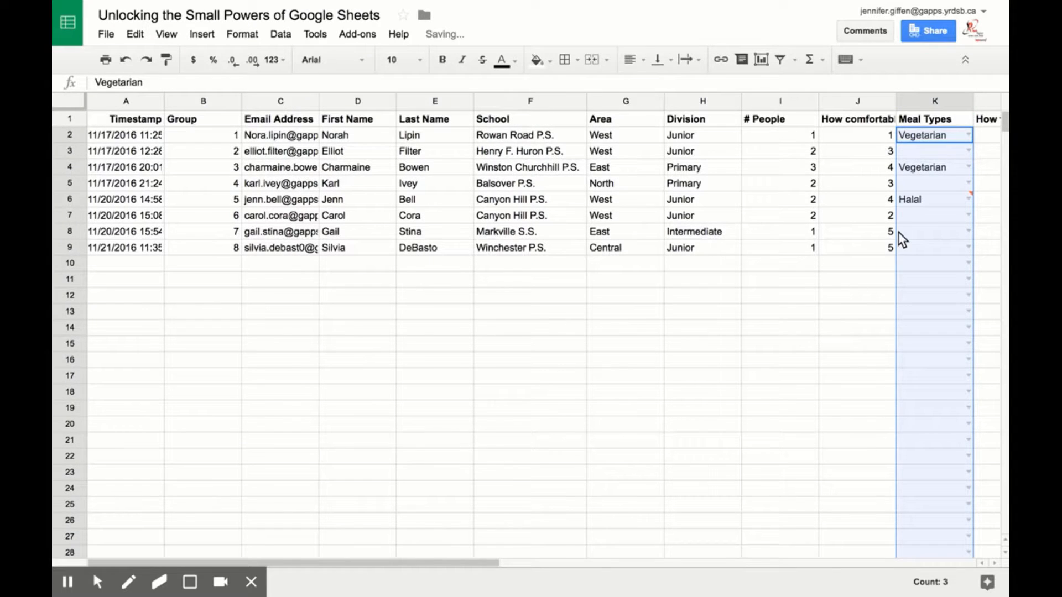
left_click(911, 198)
key("Delete")
left_click(929, 239)
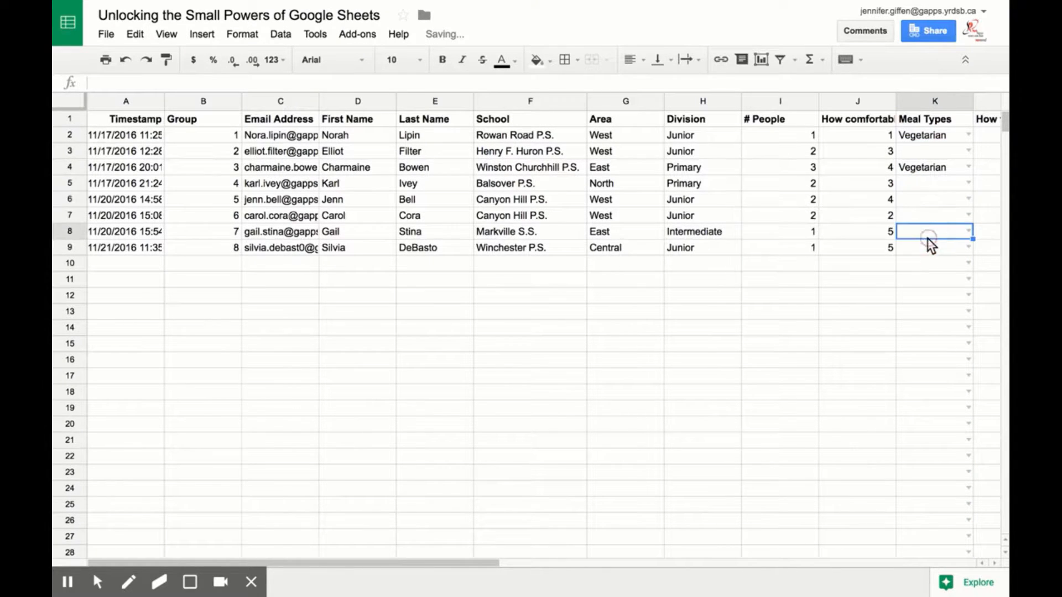
- Try to enter Halal in cell K6 under the stricter rule and dismiss the resulting message
left_click(924, 200)
type("Halal")
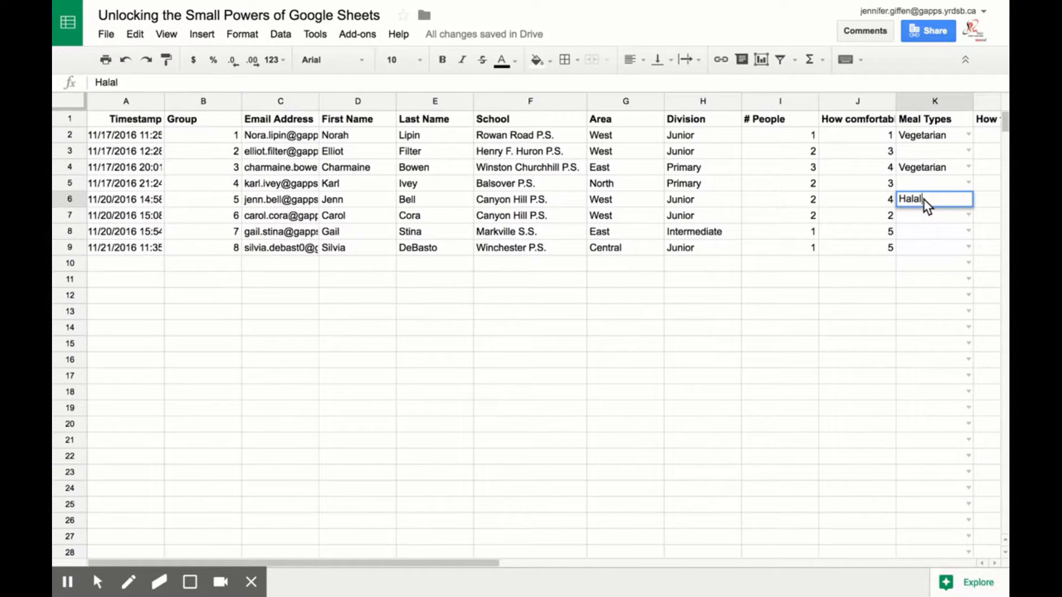
key("Return")
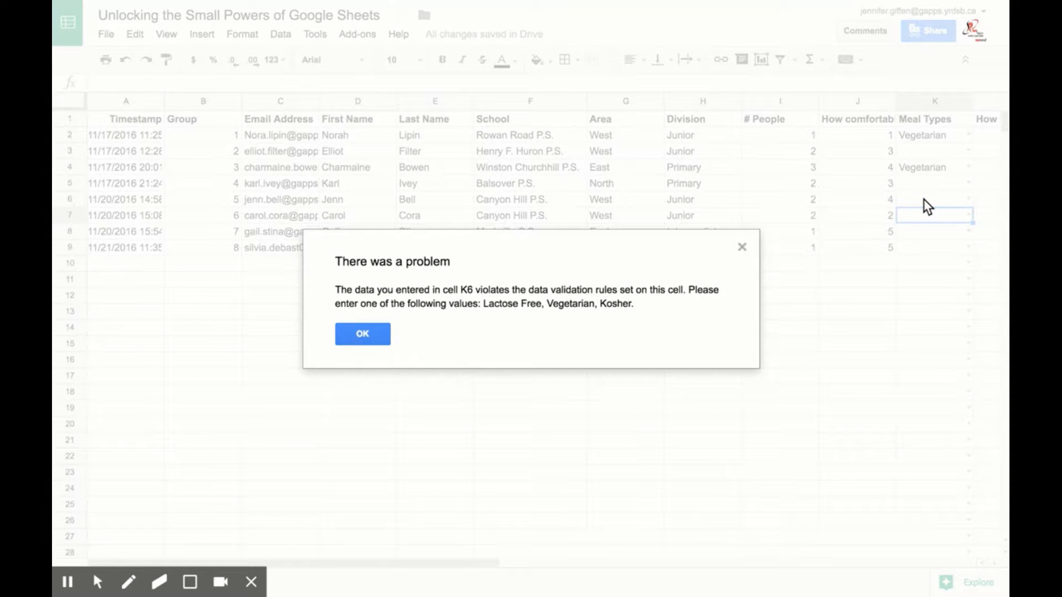
left_click(359, 334)
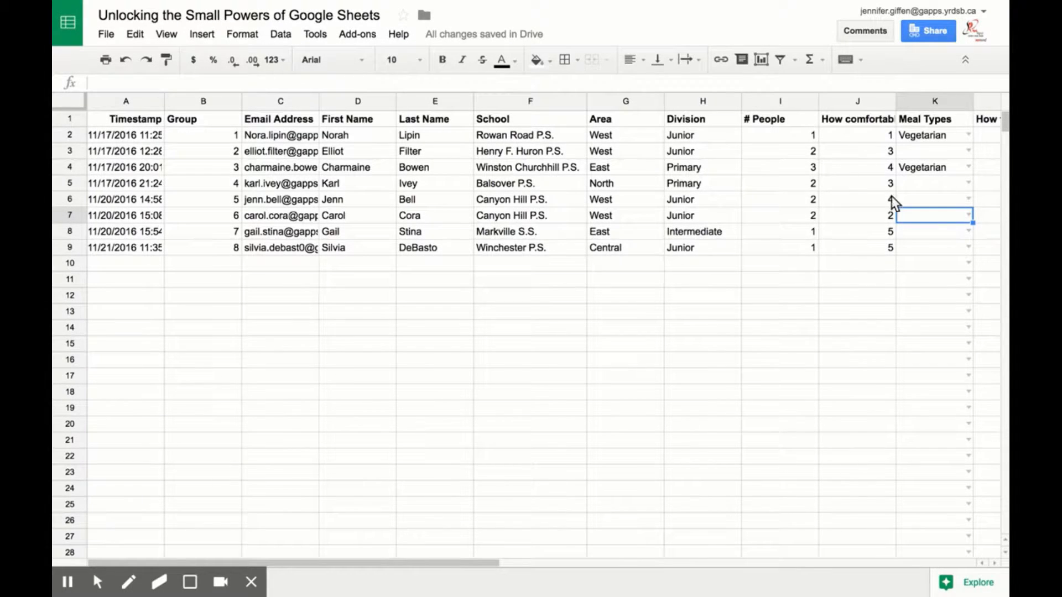
- Examine the dropdown choices offered in cell K2 and the columns beside Meal Types
mouse_move(916, 140)
left_mouse_down()
mouse_move(918, 169)
mouse_move(918, 140)
left_mouse_up()
left_click(969, 136)
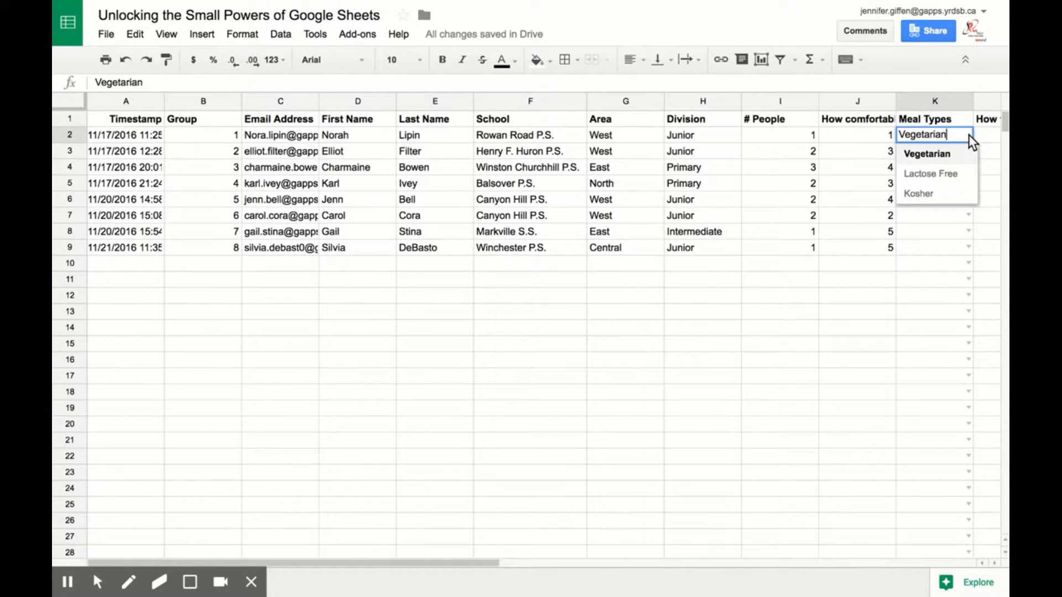
left_click(773, 330)
scroll(773, 327, "right", 1)
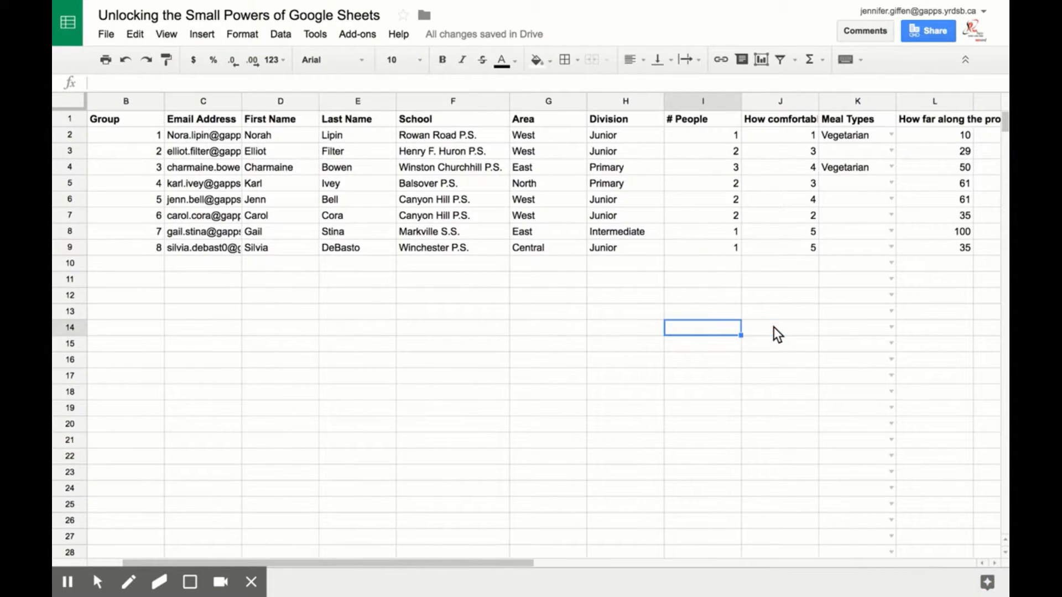
scroll(773, 326, "right", 1)
scroll(773, 327, "left", 2)
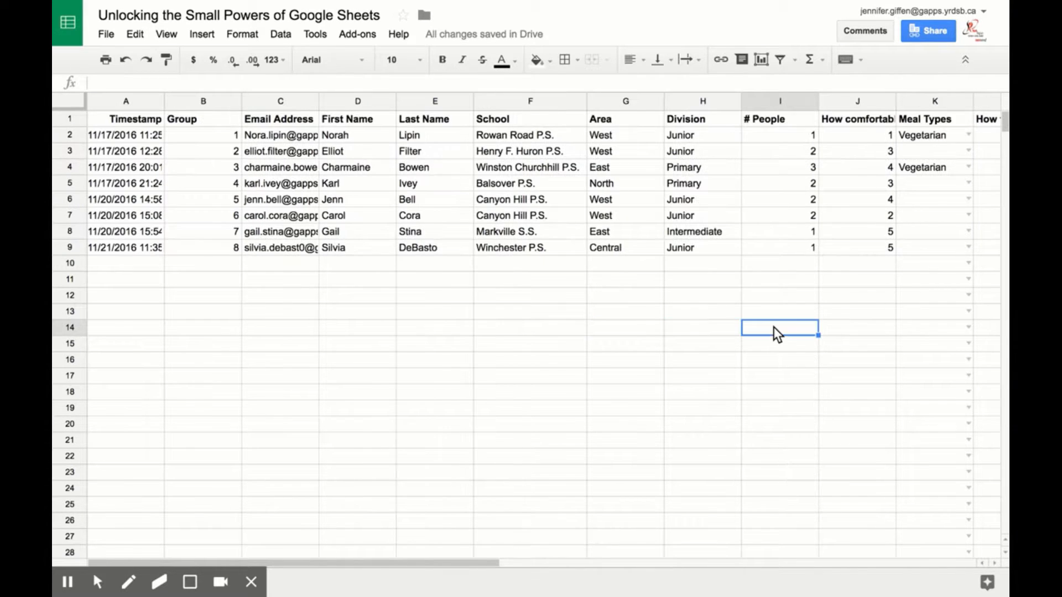
- List the meal options Vegetarian, Lactose Free and Kosher in cells A14 to A16
left_click(147, 325)
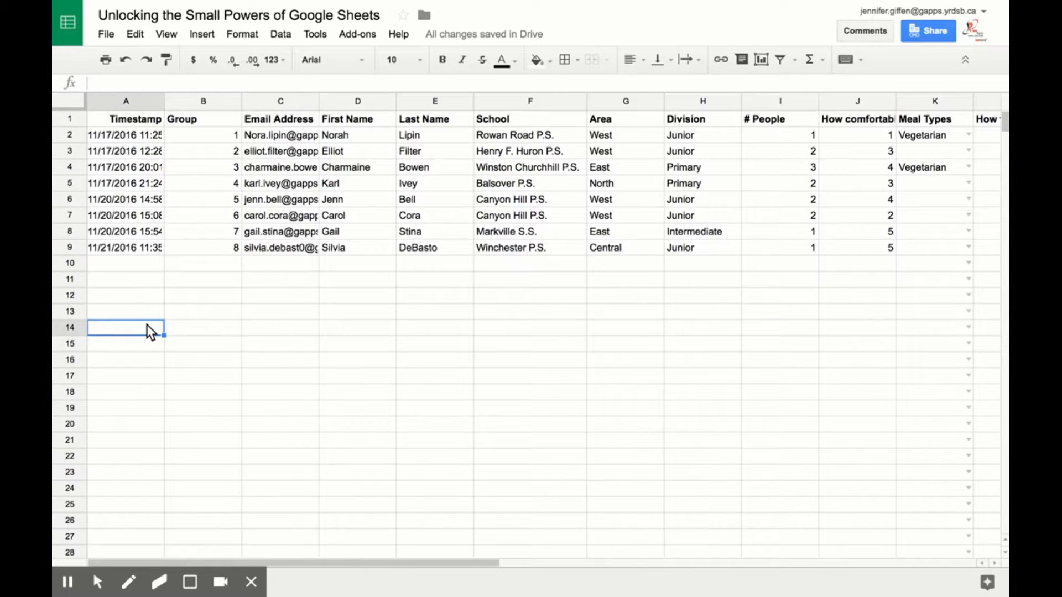
type("Vegetari")
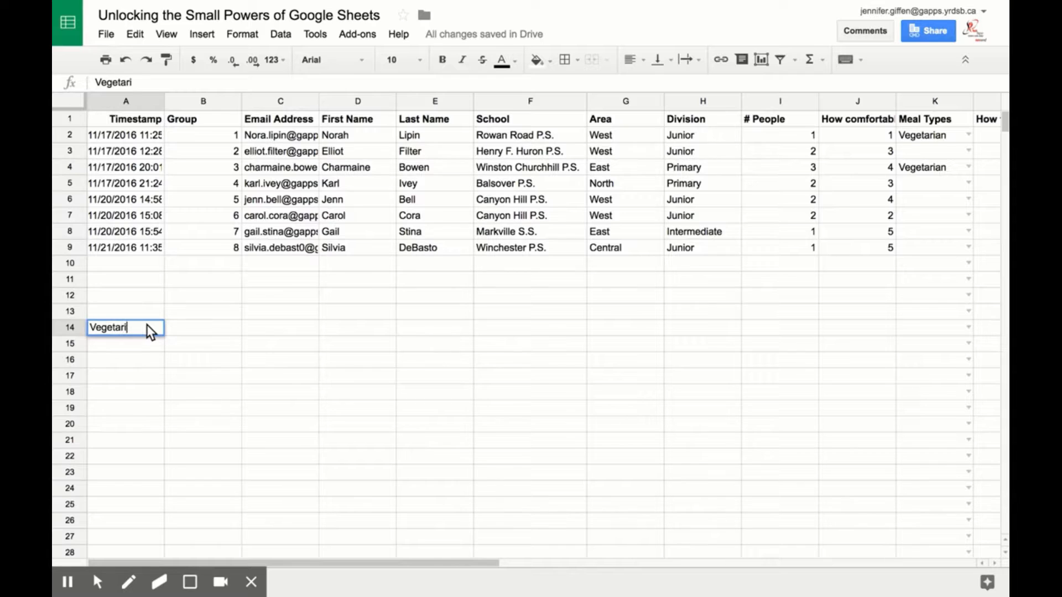
type("an")
key("Return")
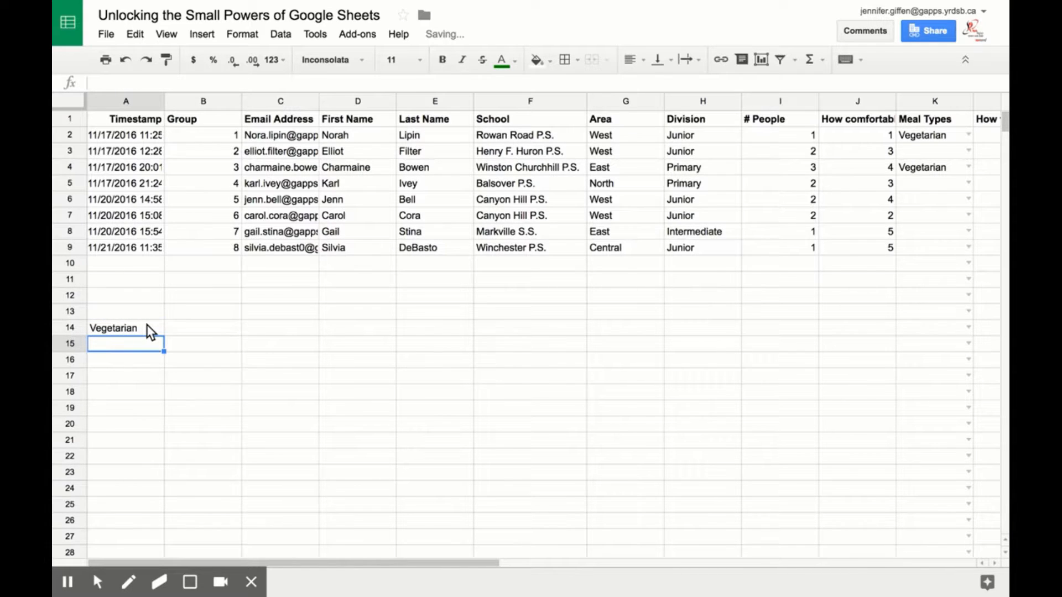
type("Lactose ")
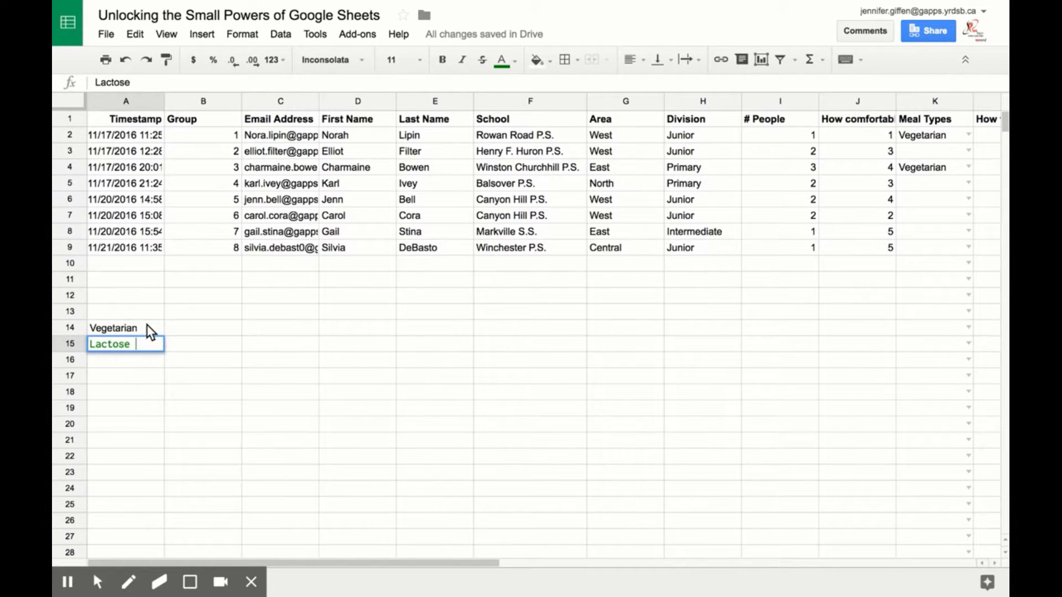
type("Free")
key("Return")
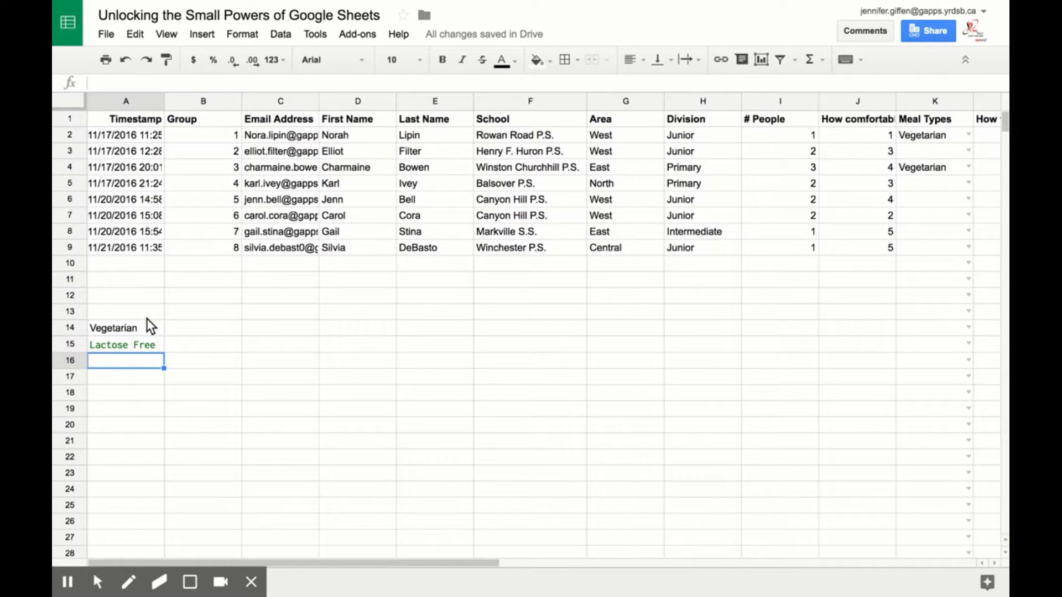
left_click(968, 182)
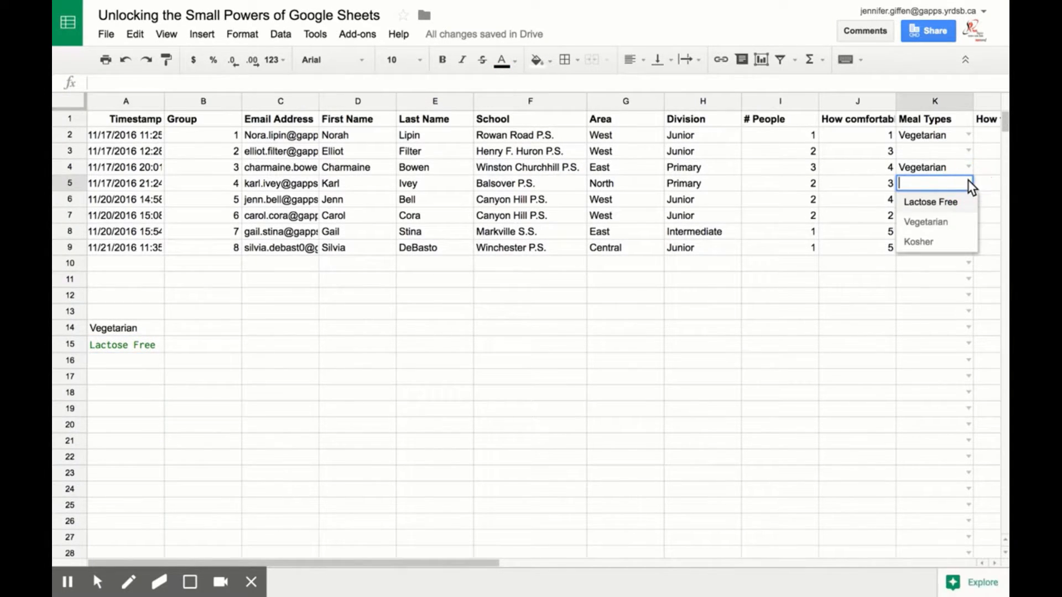
left_click(90, 359)
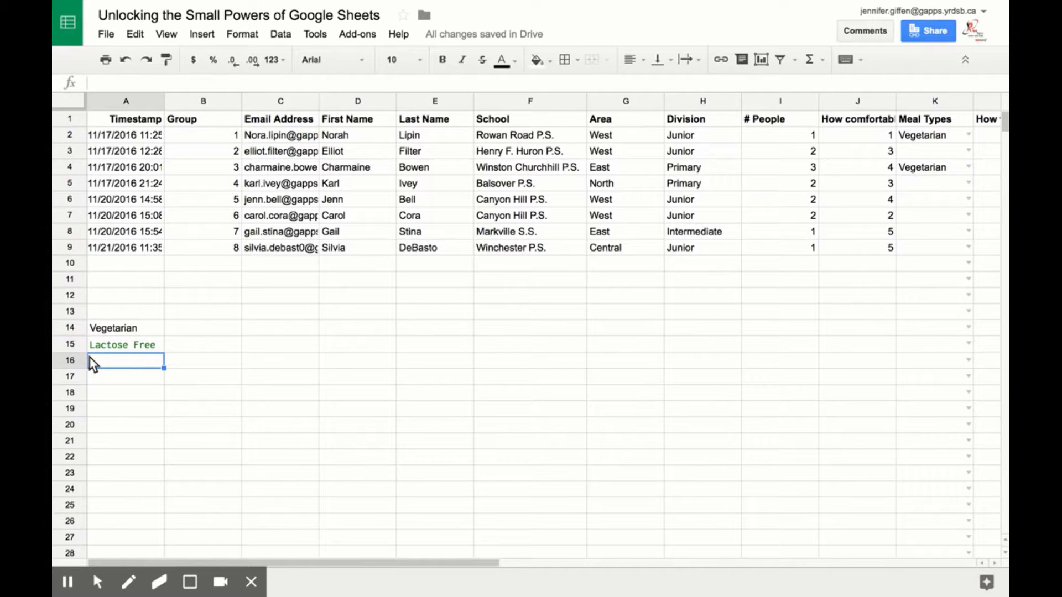
type("Kosher")
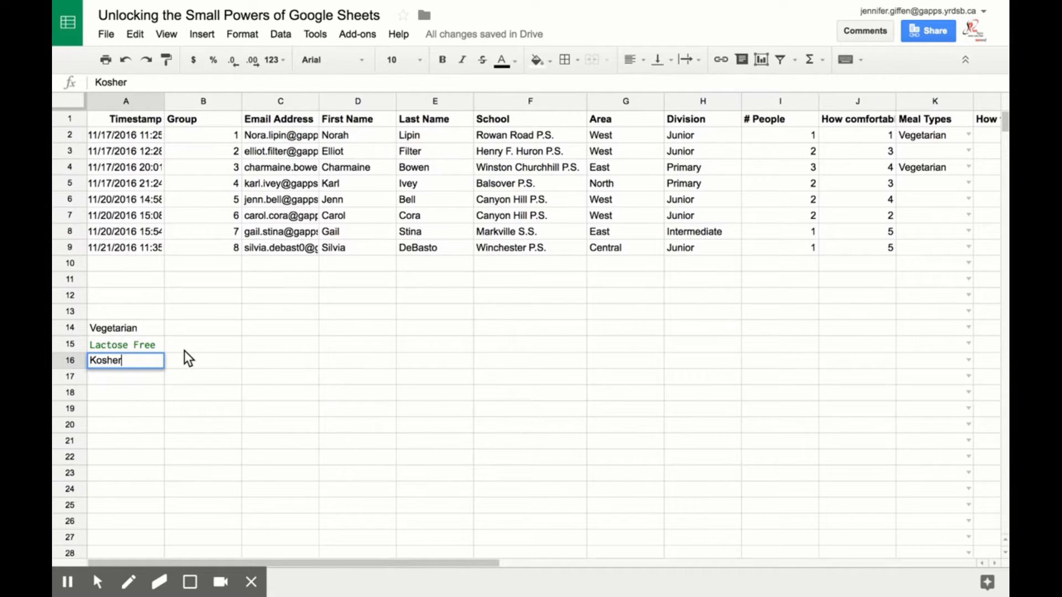
- Open data validation for Meal Types cells K2:K31 and change the criteria to List from a range
left_click(927, 136)
left_click_drag(927, 137, 928, 500)
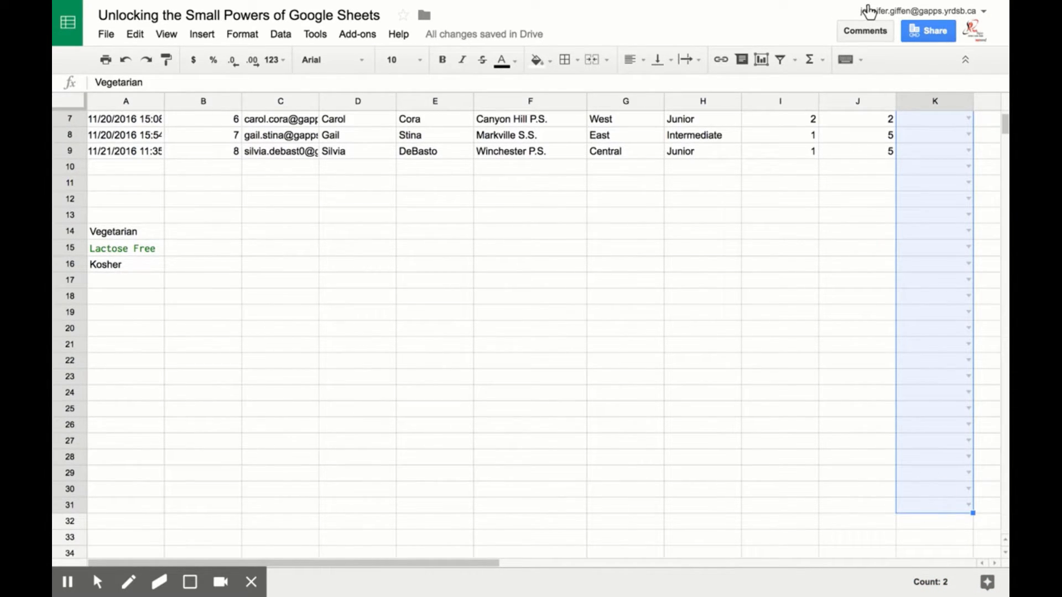
left_click(287, 34)
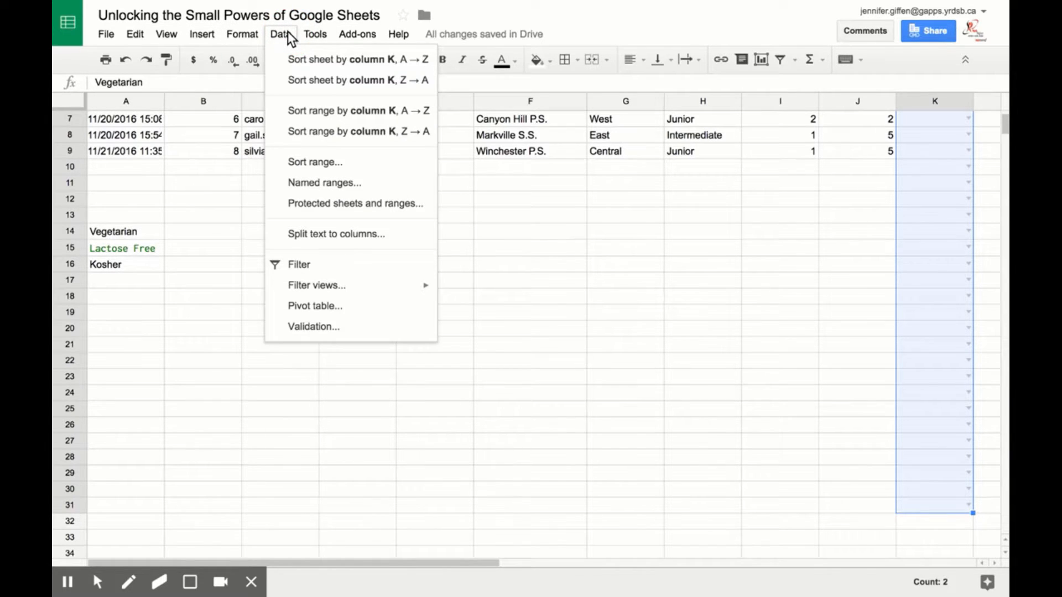
left_click(301, 328)
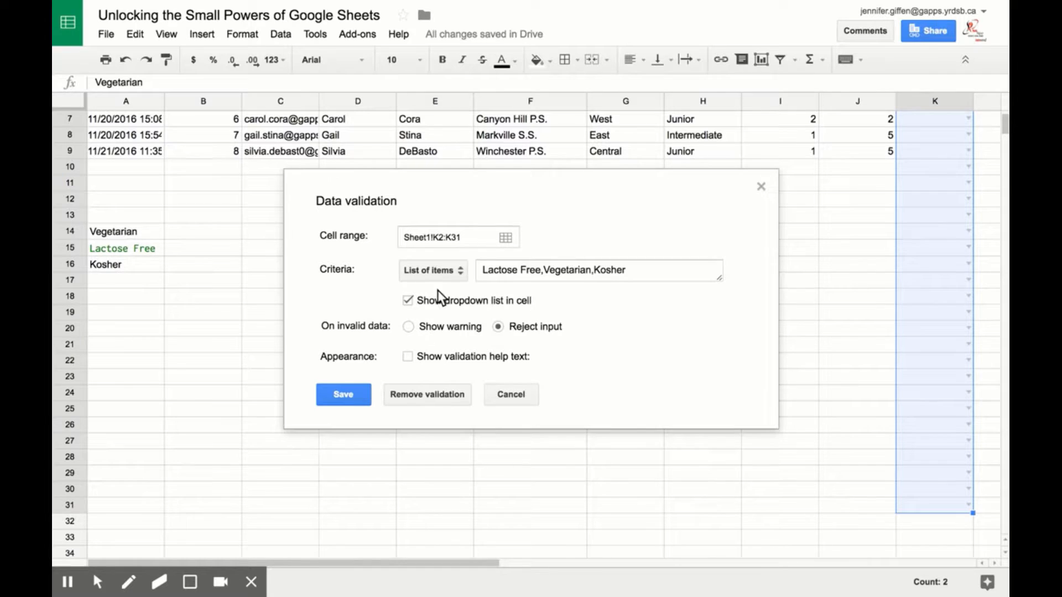
left_click(457, 275)
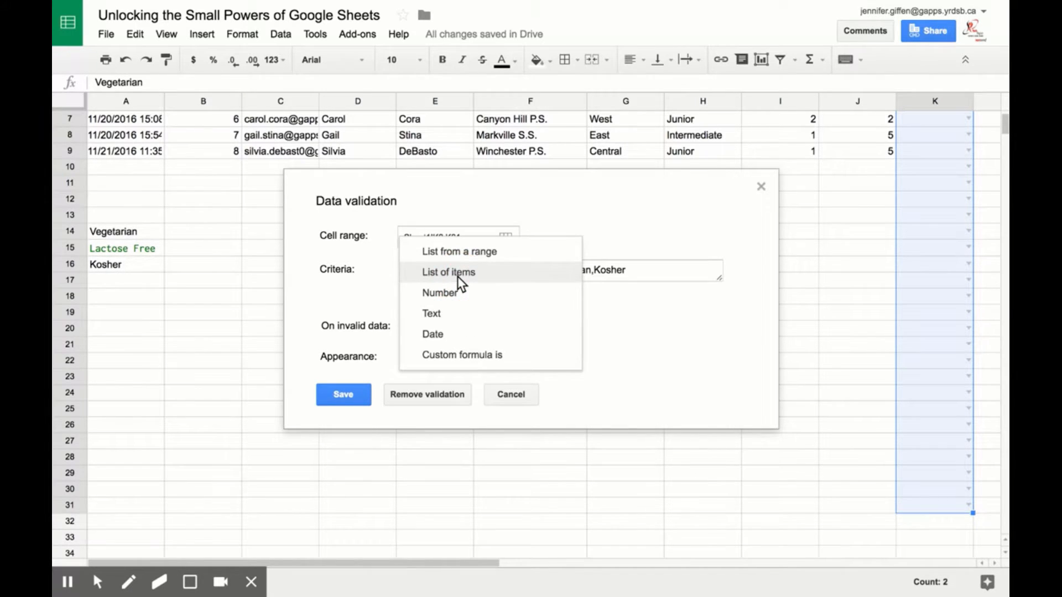
left_click(459, 253)
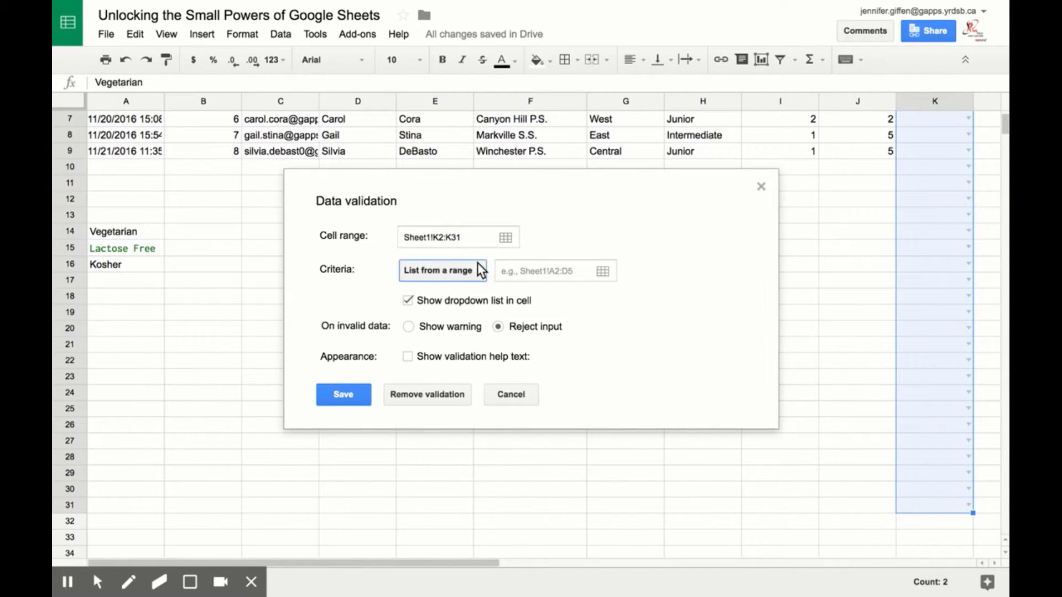
- Set A14:A16 as the dropdown's source range, save the rule and check the choices offered in cell K5
left_click(506, 270)
left_click(139, 233)
left_click_drag(138, 236, 138, 268)
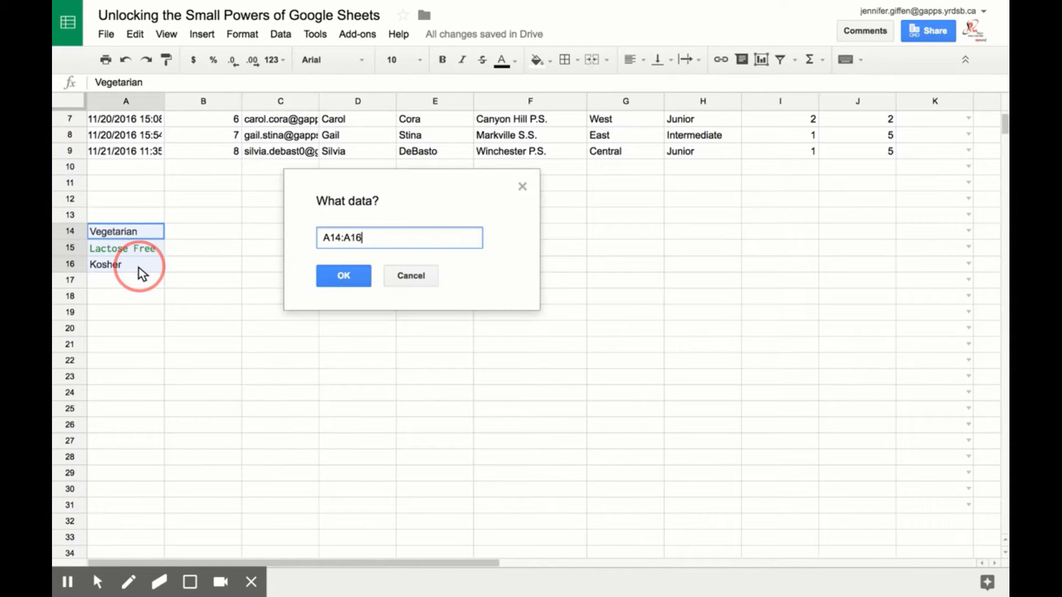
left_click(328, 274)
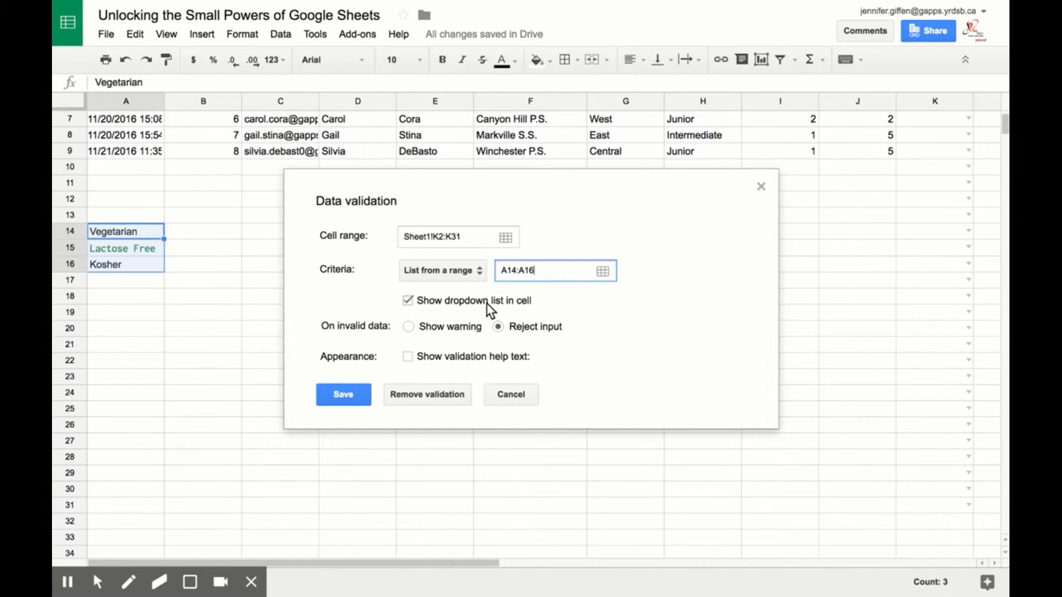
left_click(464, 357)
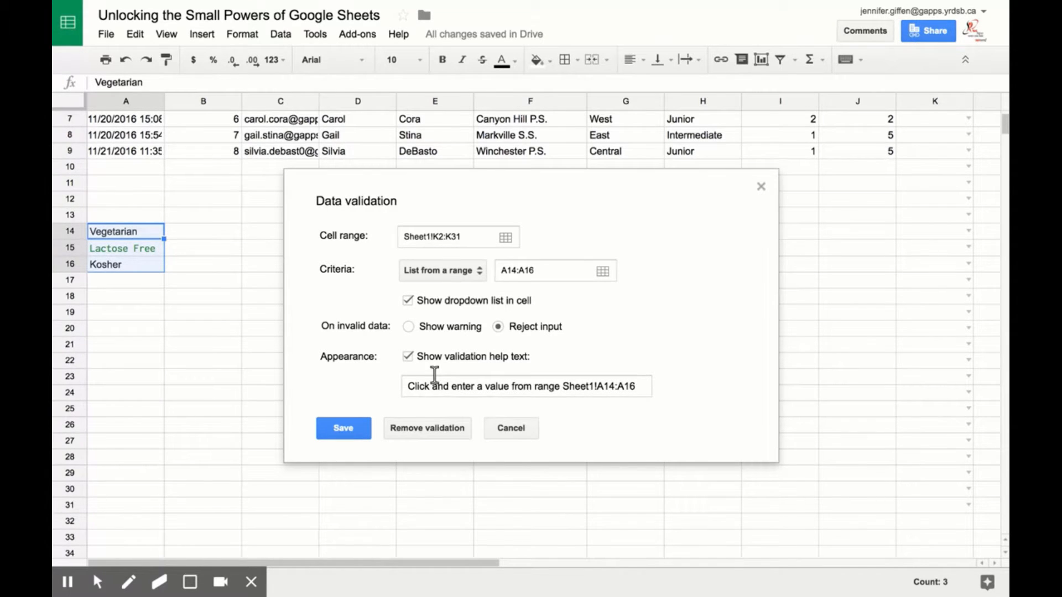
left_click(409, 356)
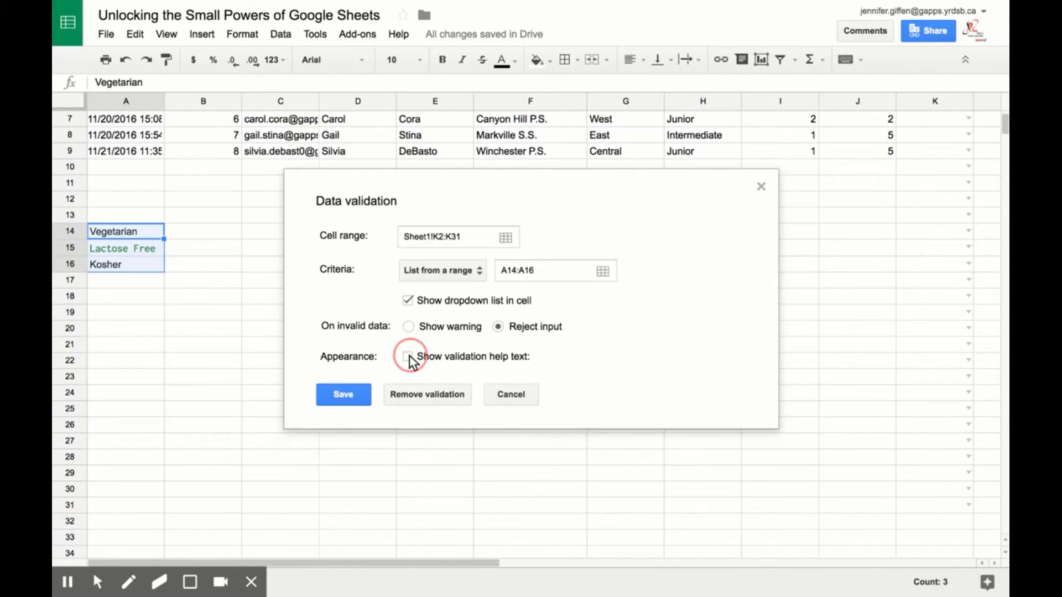
left_click(357, 394)
scroll(854, 224, "up", 3)
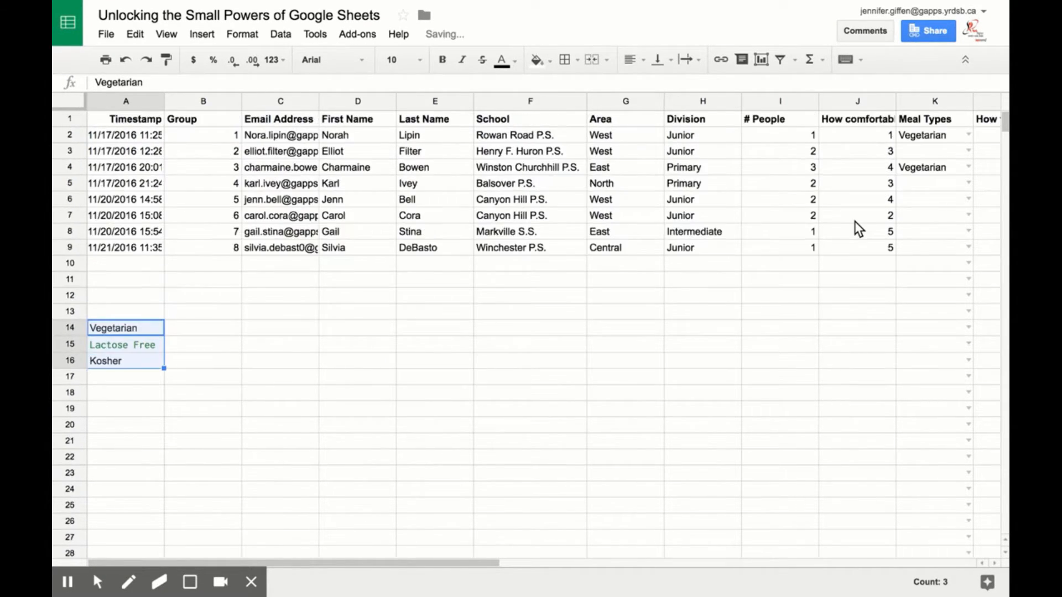
left_click(968, 183)
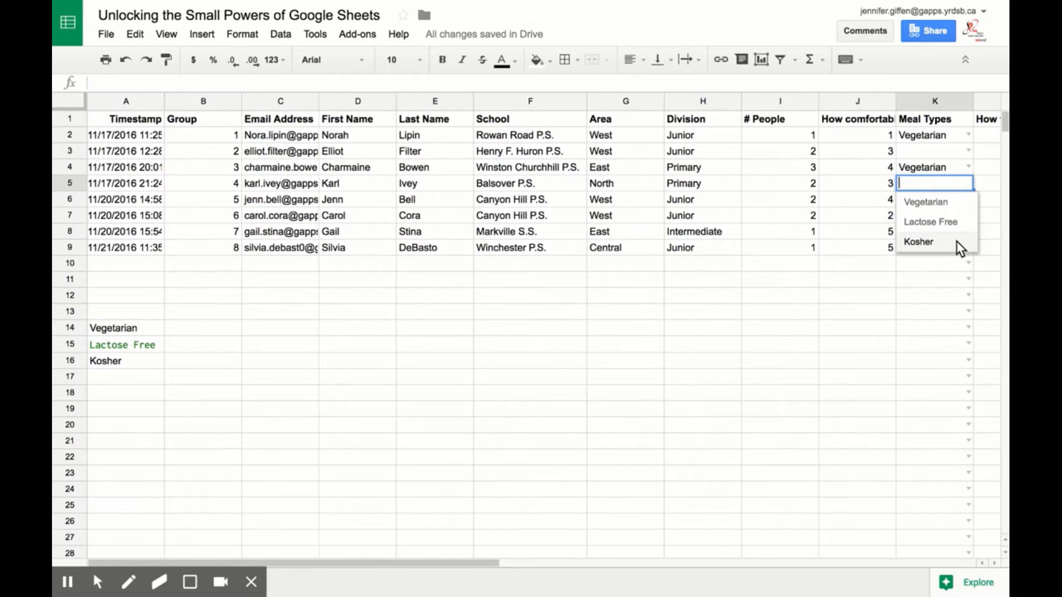
- Add Halal to the meal options list in cell A17
left_click(128, 372)
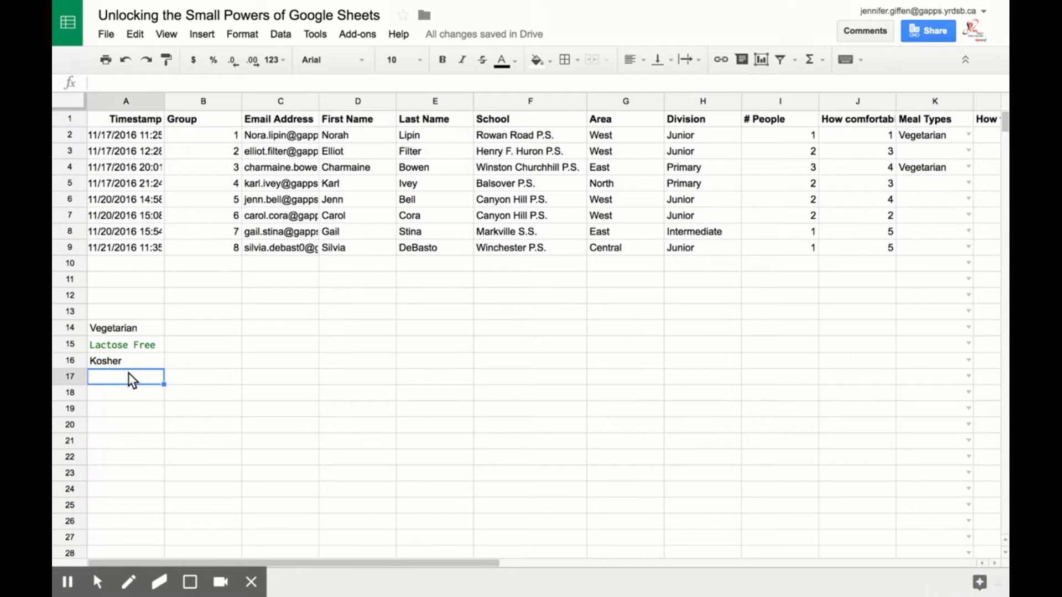
type("Halal")
key("Return")
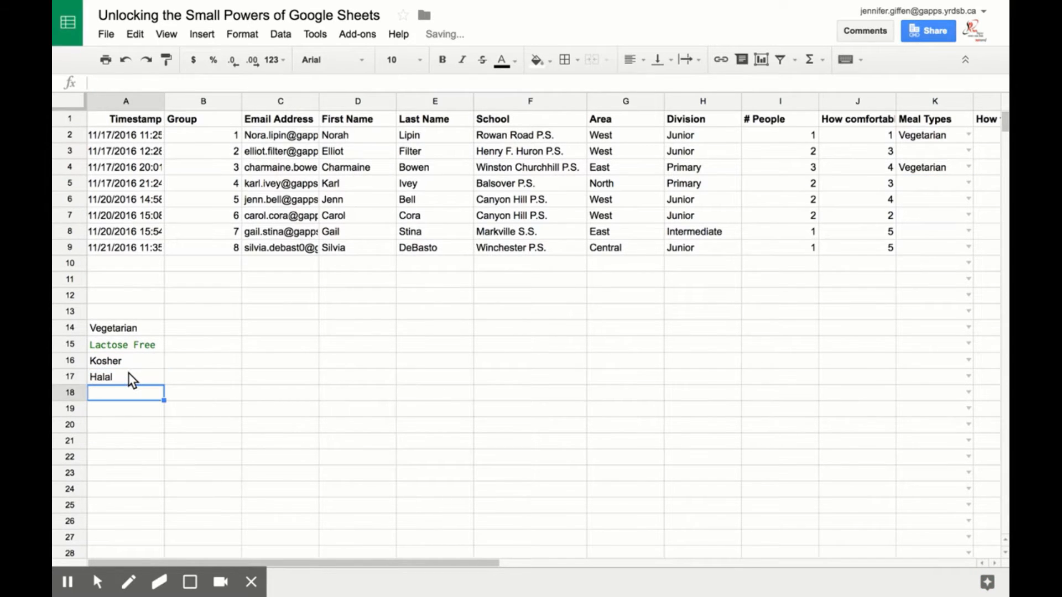
- Extend the source range of the K2:K31 validation to A14:A17, save it and check the choices in cell K6
left_click_drag(956, 137, 934, 526)
left_click(283, 35)
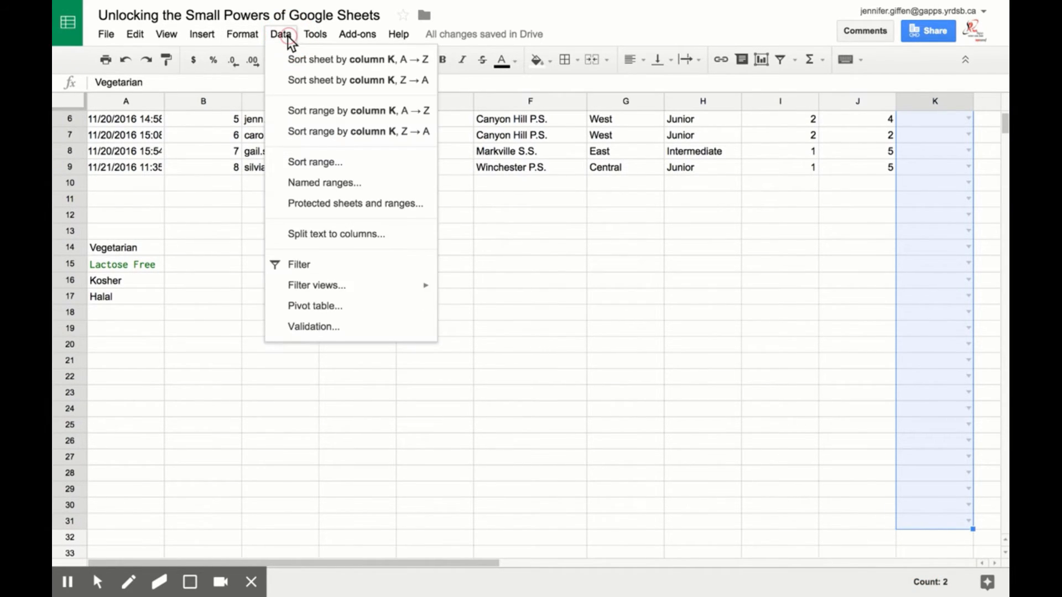
left_click(333, 326)
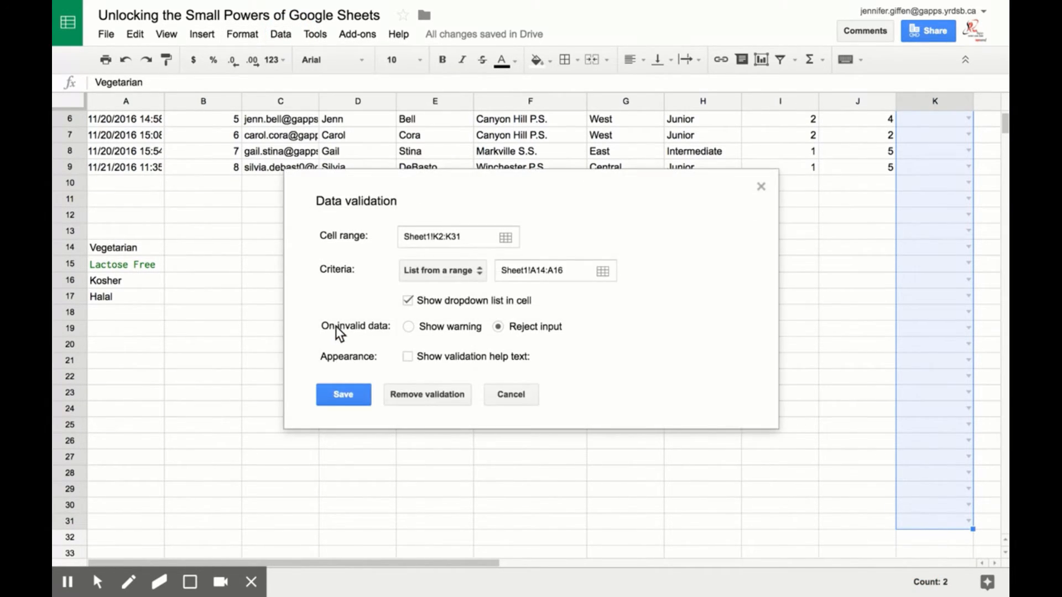
left_click(565, 273)
left_click(350, 396)
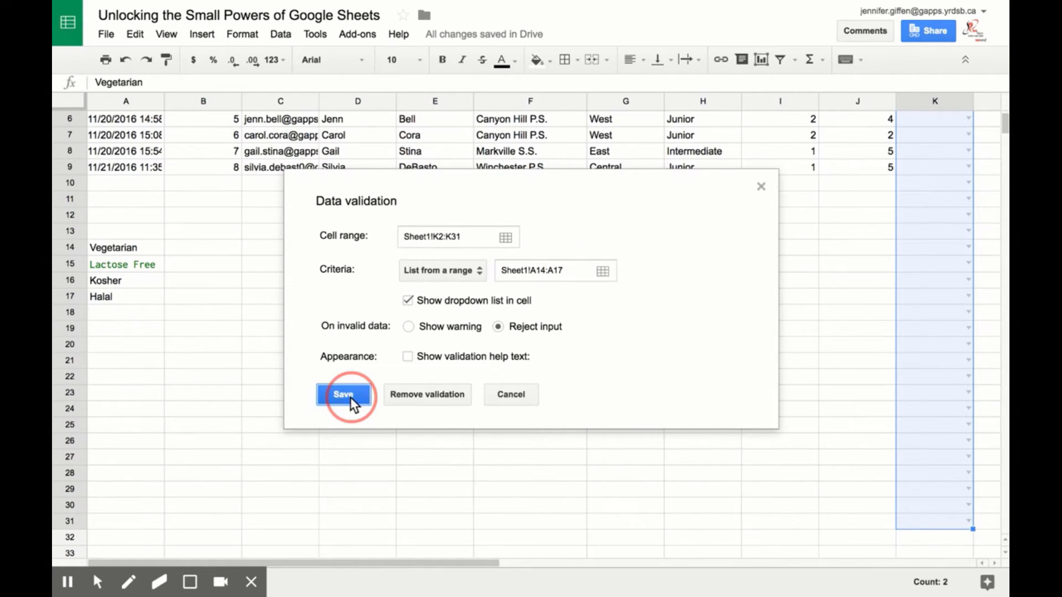
scroll(862, 275, "up", 2)
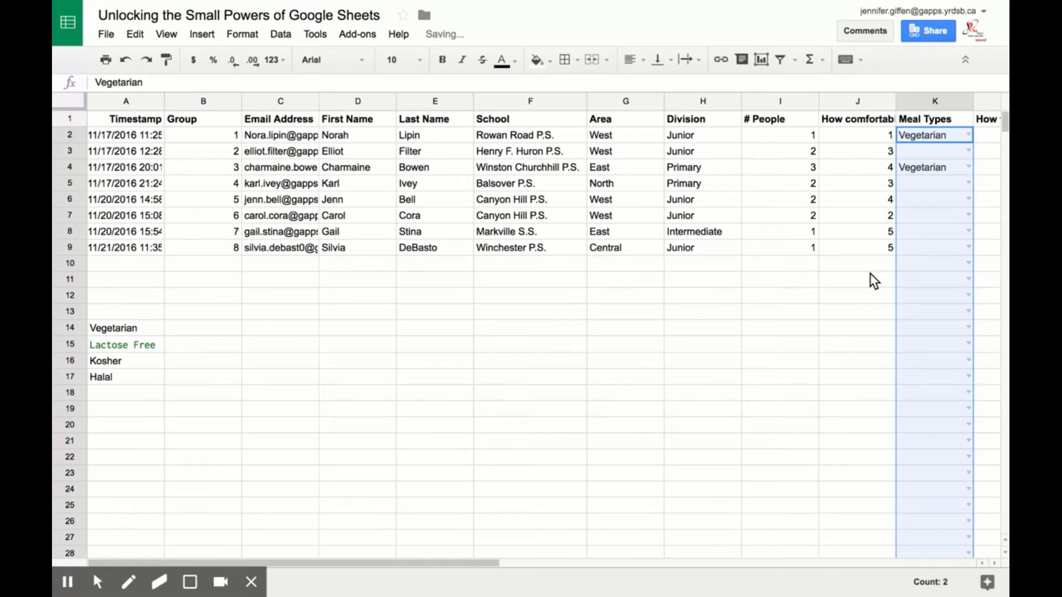
left_click(969, 200)
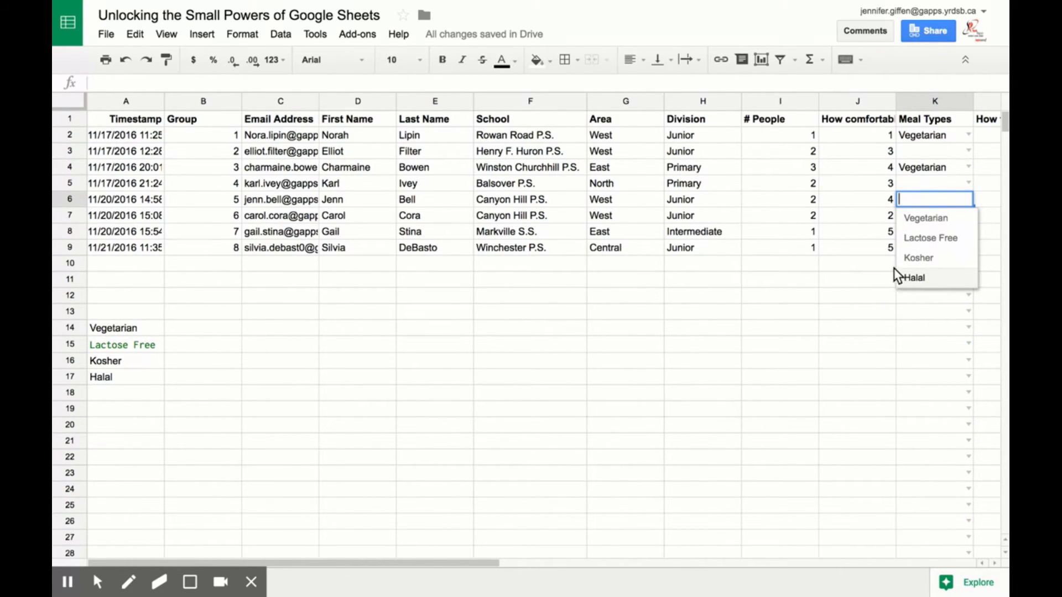
left_click(884, 250)
- Clear the # People values in I2:I9 and set the validation criteria for those cells to Number
left_click_drag(806, 137, 798, 250)
key("Delete")
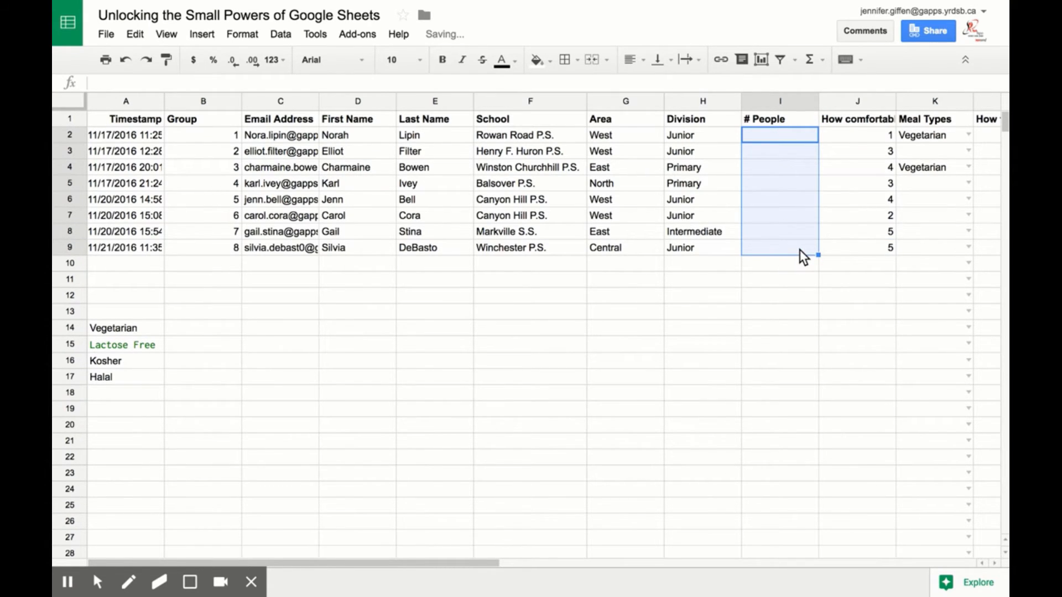
left_click(282, 33)
left_click(311, 327)
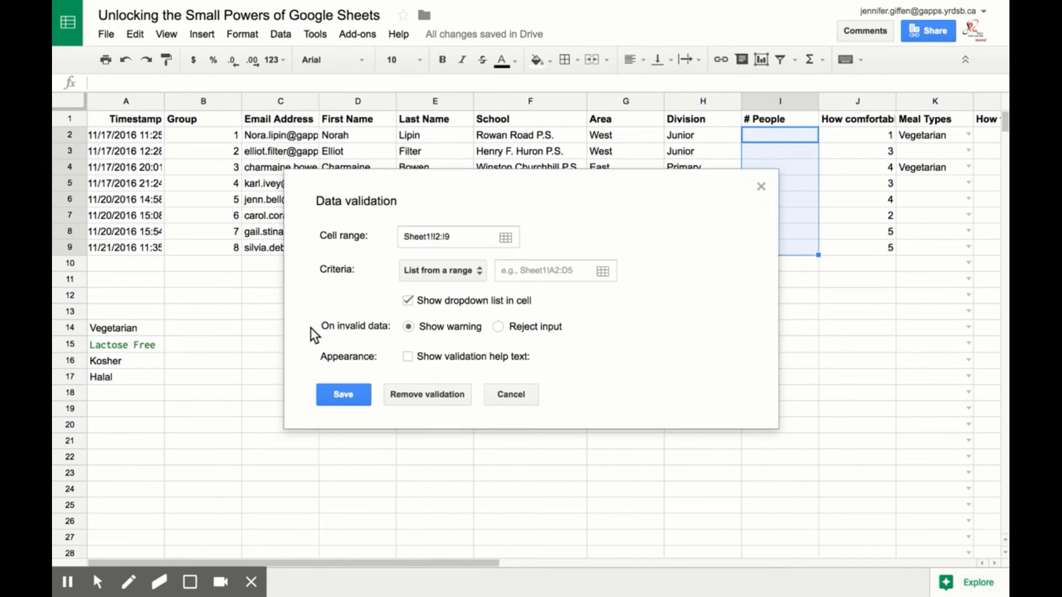
left_click(474, 277)
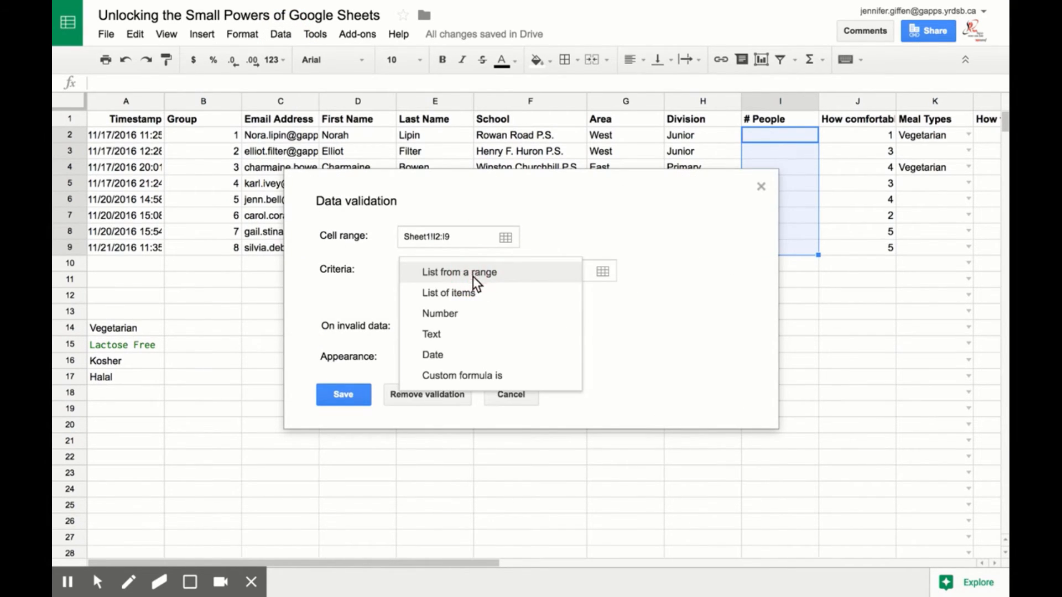
left_click(456, 314)
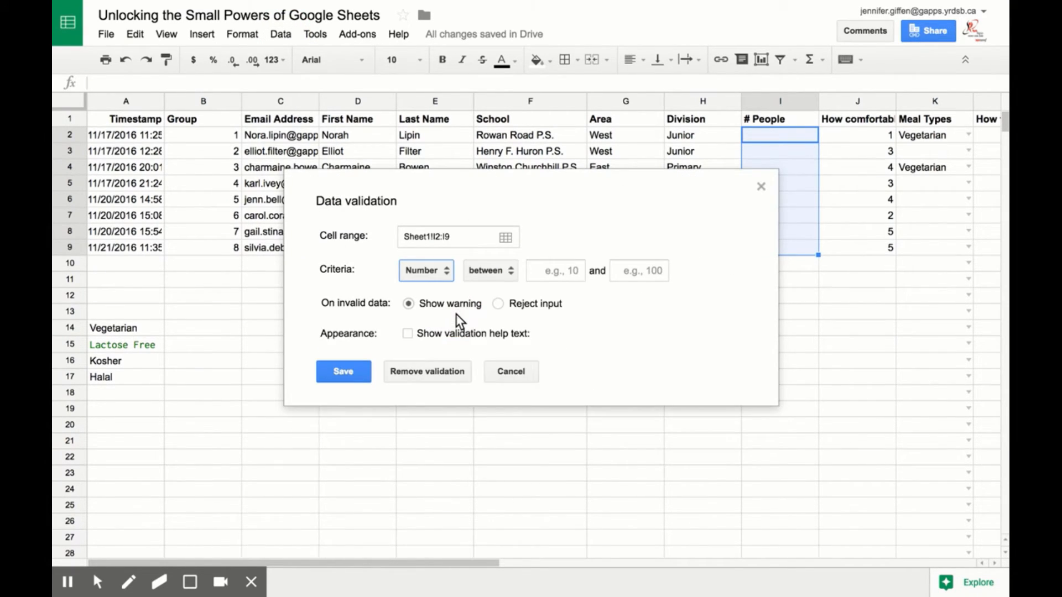
- Restrict I2:I9 to numbers between 1 and 4, reject invalid input and save the rule
left_click(512, 273)
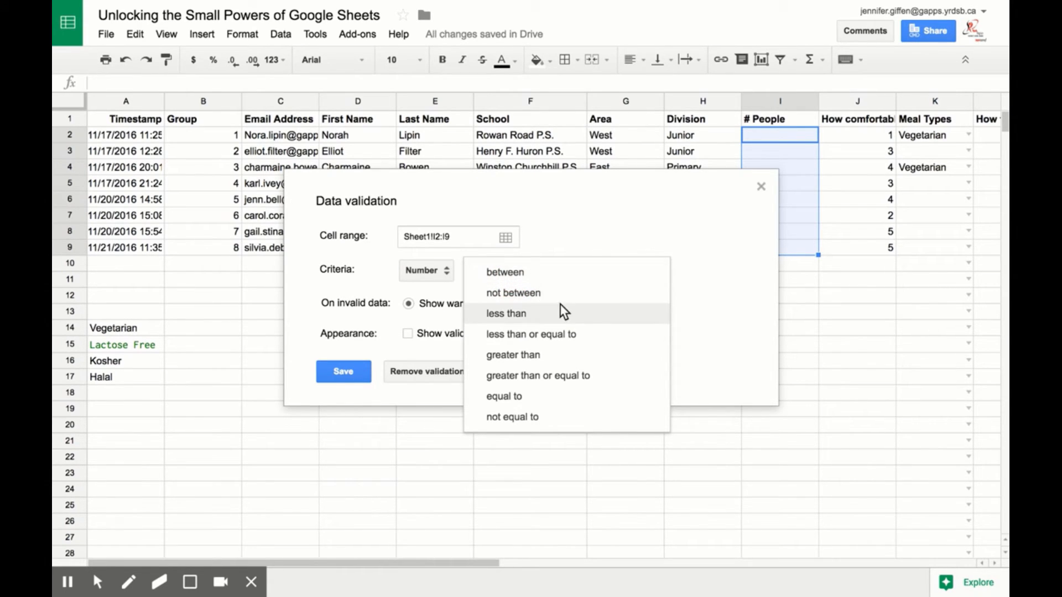
left_click(550, 245)
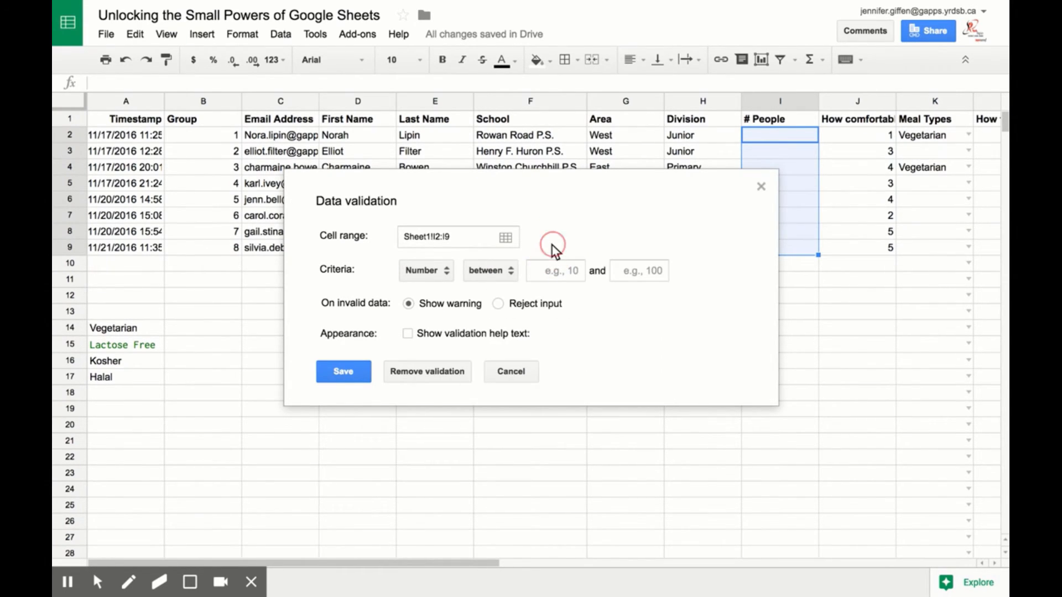
left_click(551, 270)
type("1")
left_click(642, 271)
type("4")
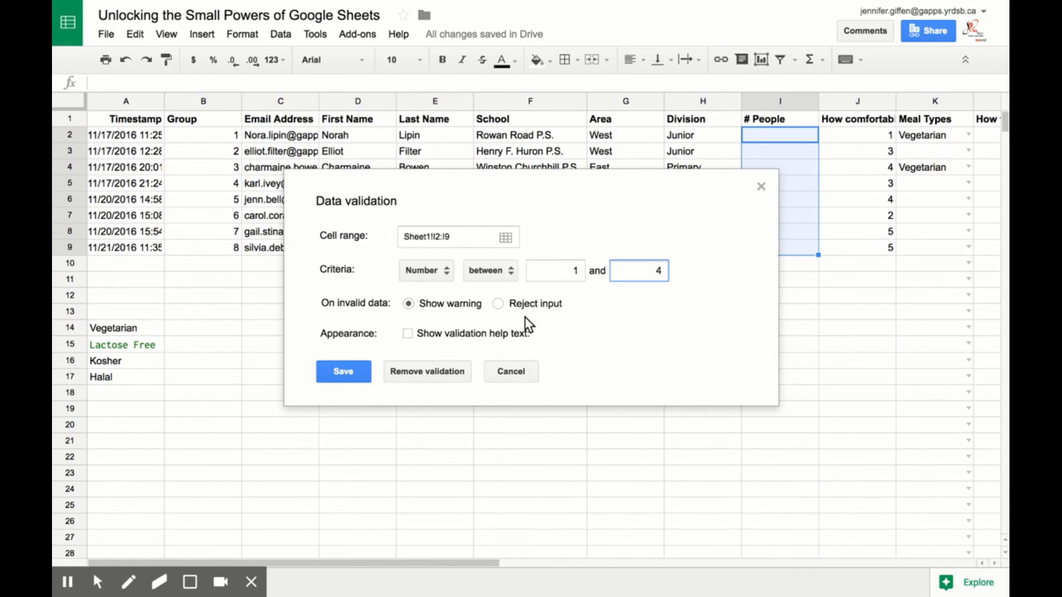
left_click(498, 304)
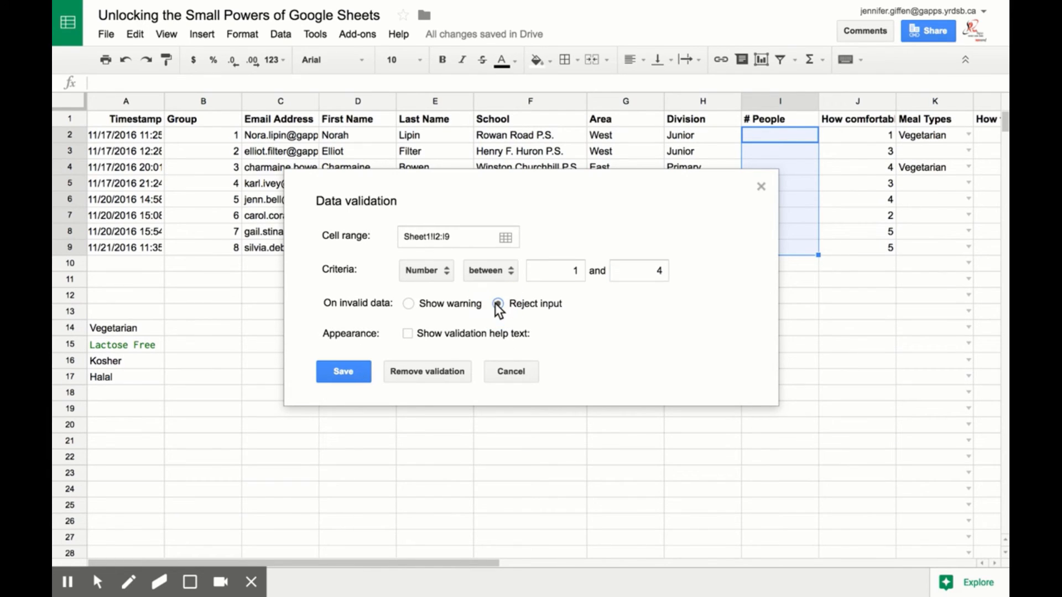
left_click(353, 371)
- Enter 1 in cell I2 of the # People column
left_click(792, 137)
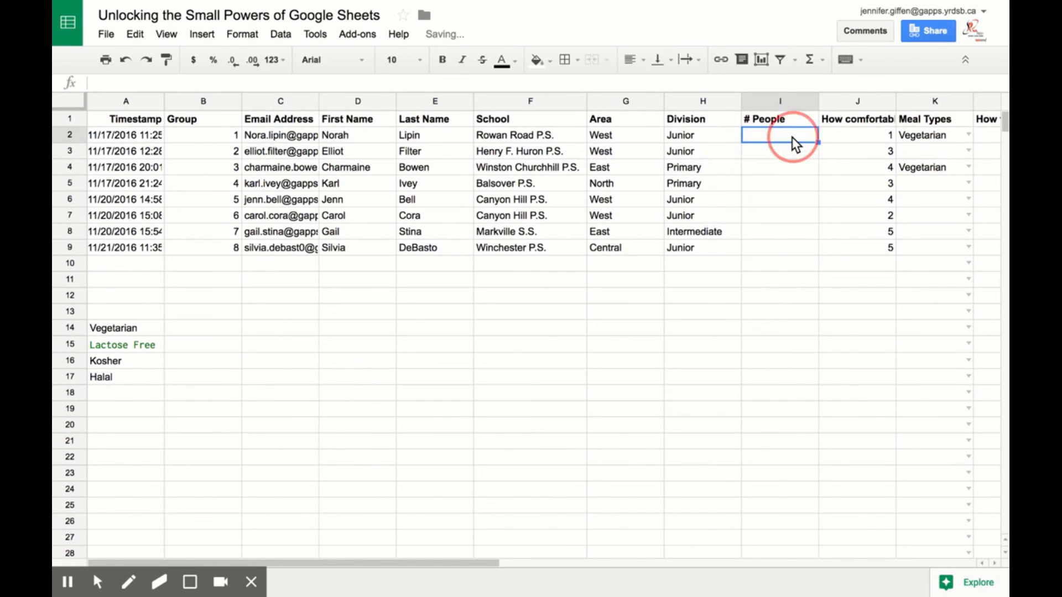
type("1")
key("Return")
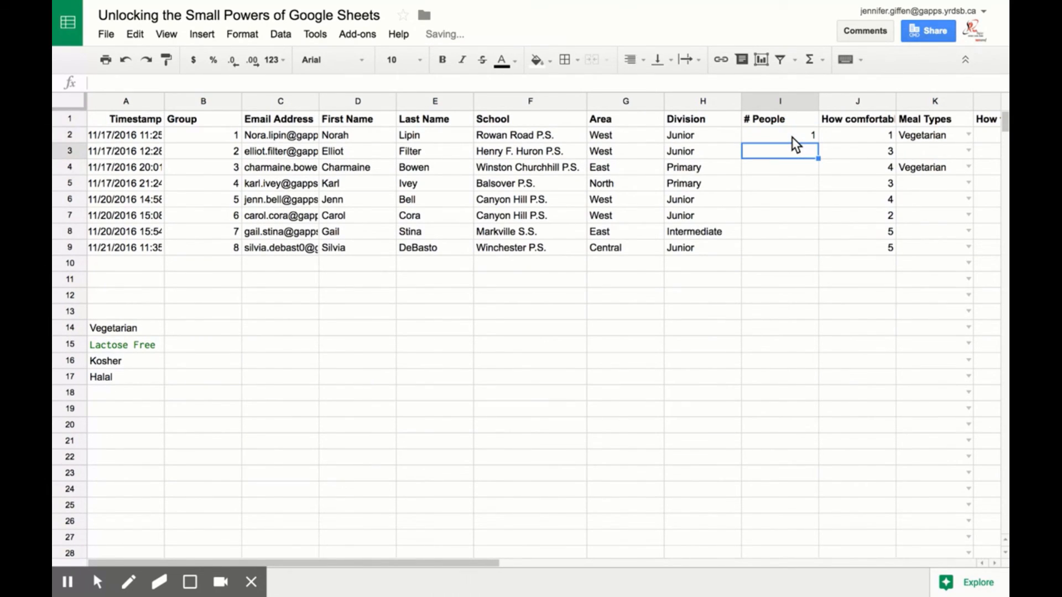
- Try to enter 6 in cell I3 under the number rule and dismiss the resulting message
type("6")
key("Return")
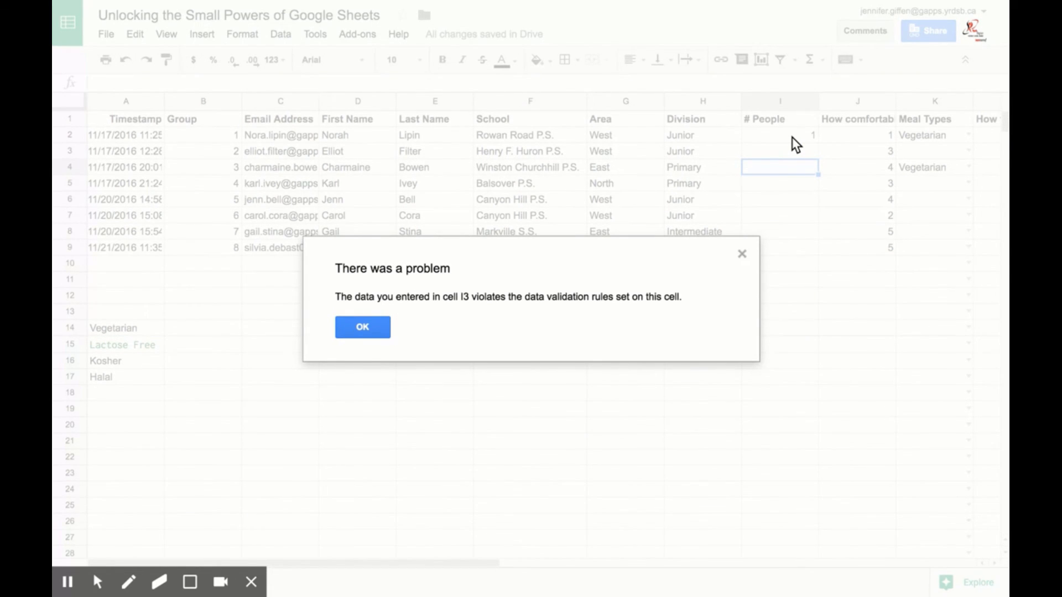
key("Return")
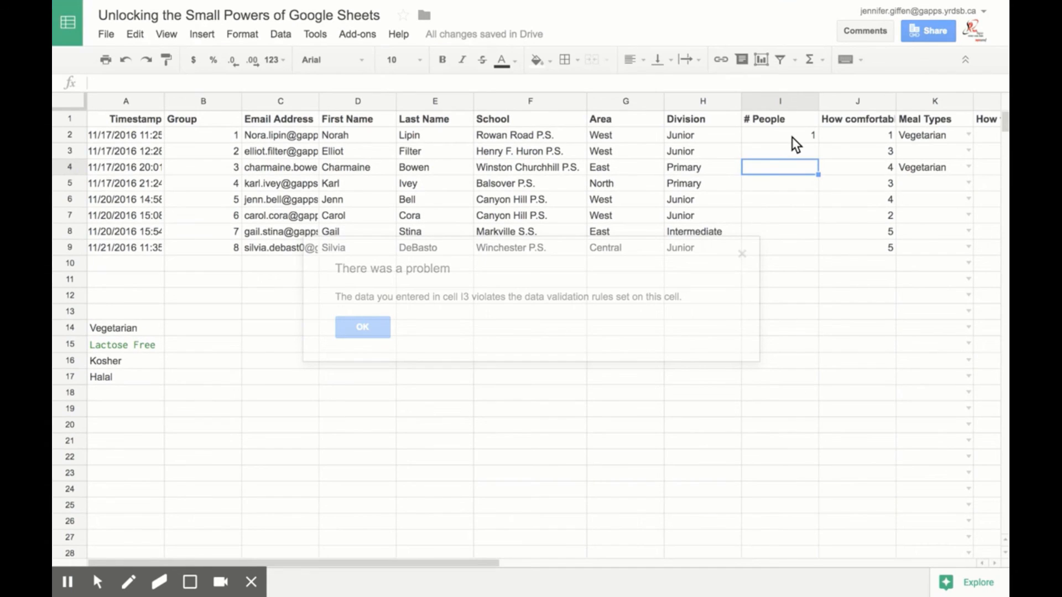